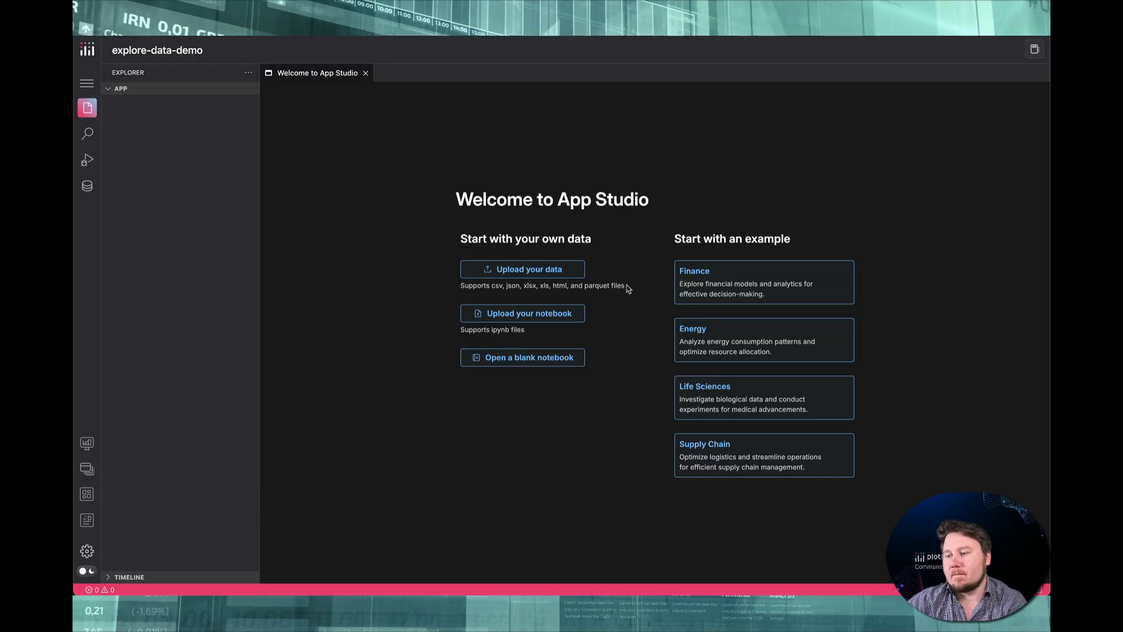
Upload the customers-100.csv file from the explore-video folder as the project's data
{"action": "left_click", "coordinate": [534, 271]}
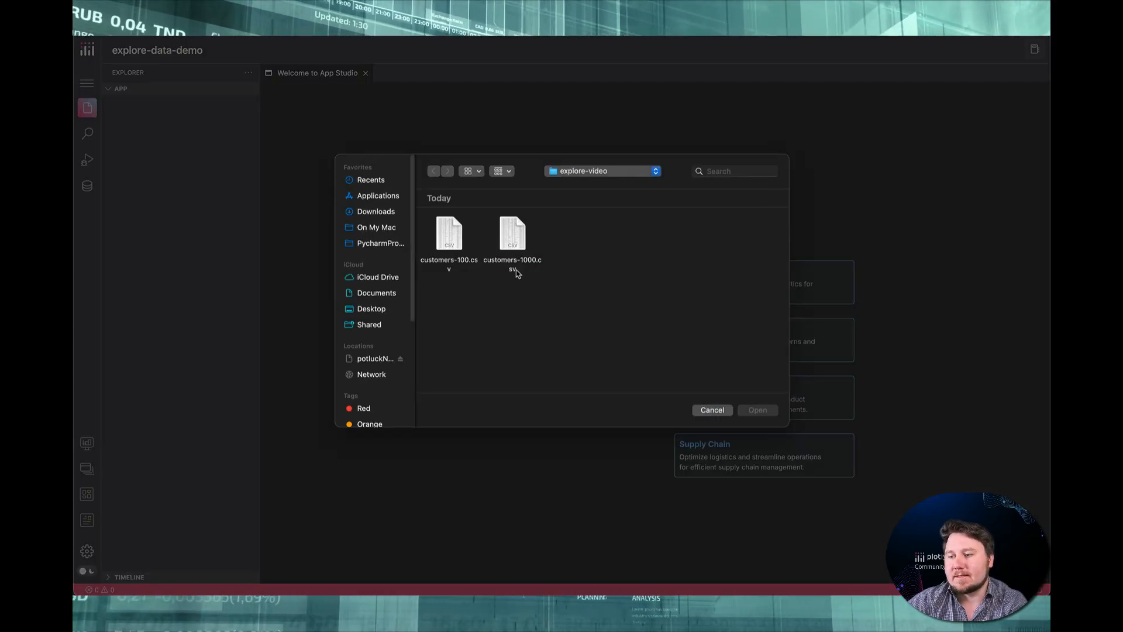
{"action": "left_click", "coordinate": [455, 247]}
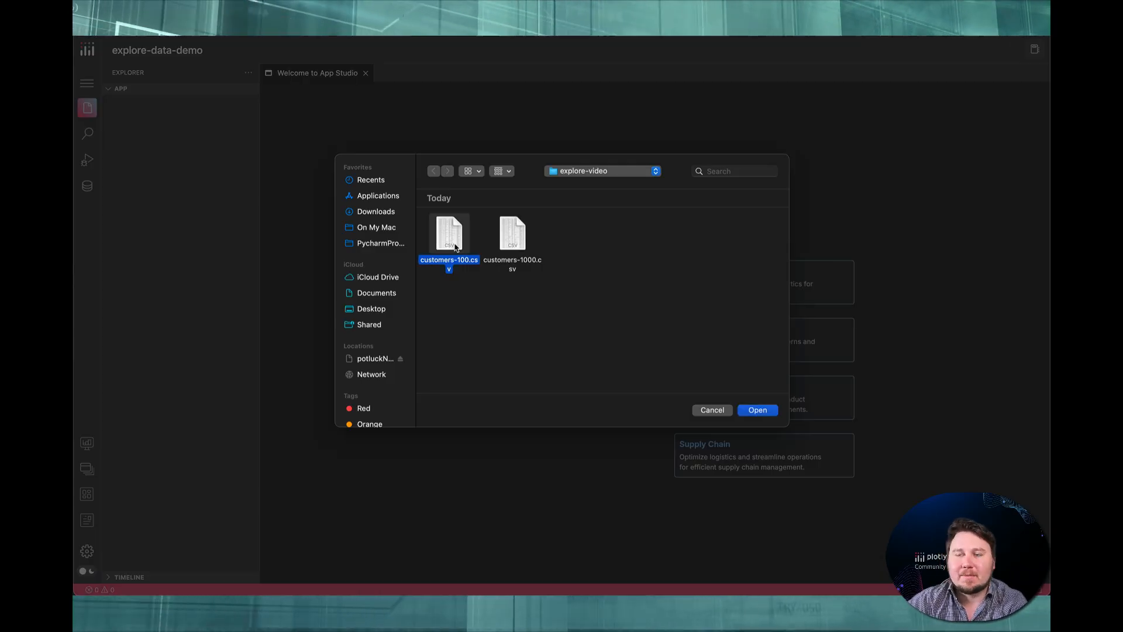
{"action": "left_click", "coordinate": [758, 410]}
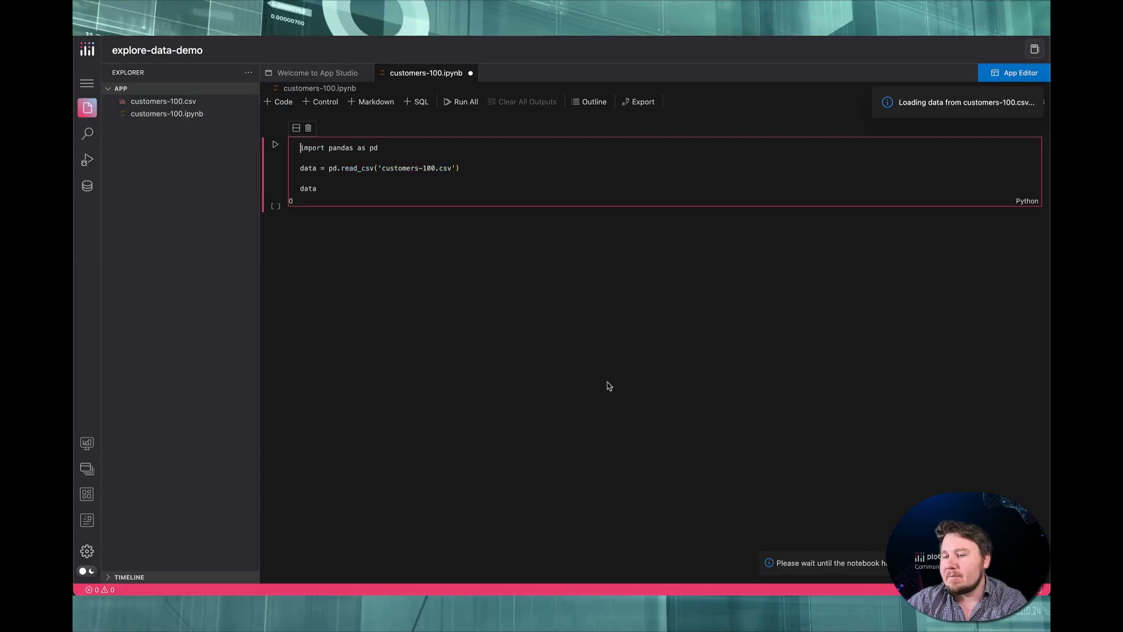
Run the notebook cell that loads customers-100.csv and save the notebook
{"action": "left_click", "coordinate": [275, 146]}
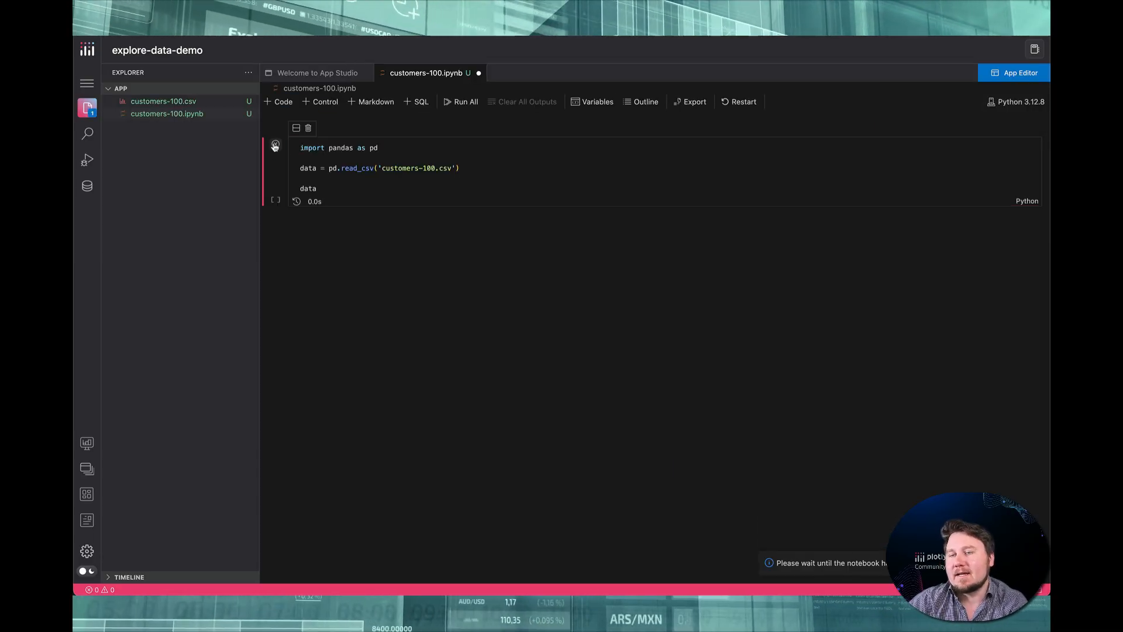
{"action": "left_click", "coordinate": [275, 146]}
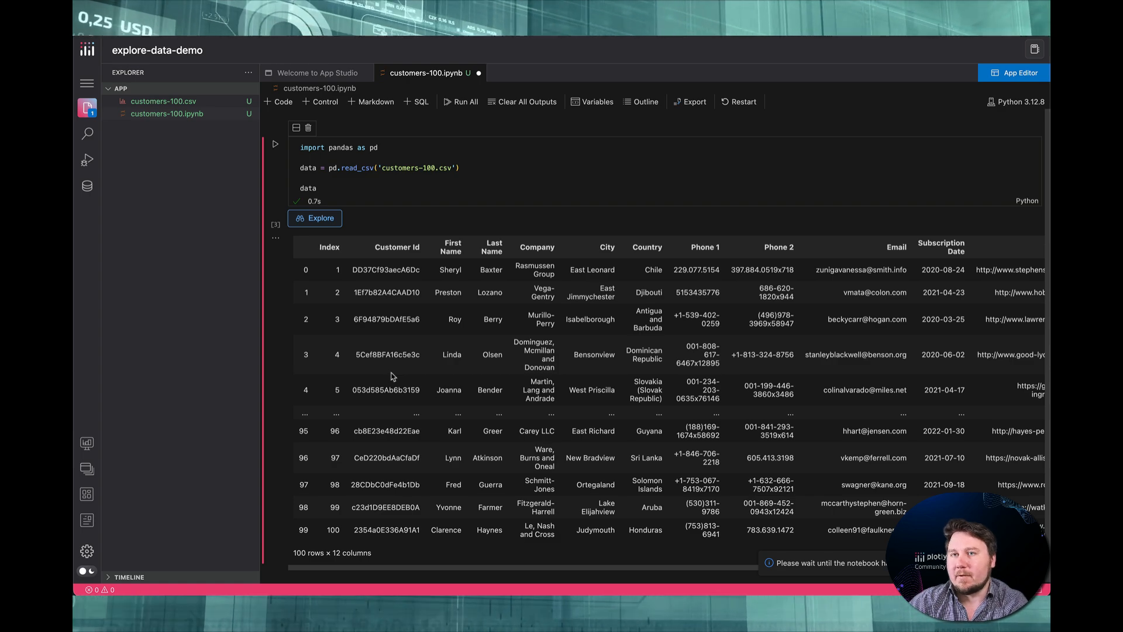
{"action": "key", "text": "ctrl+s"}
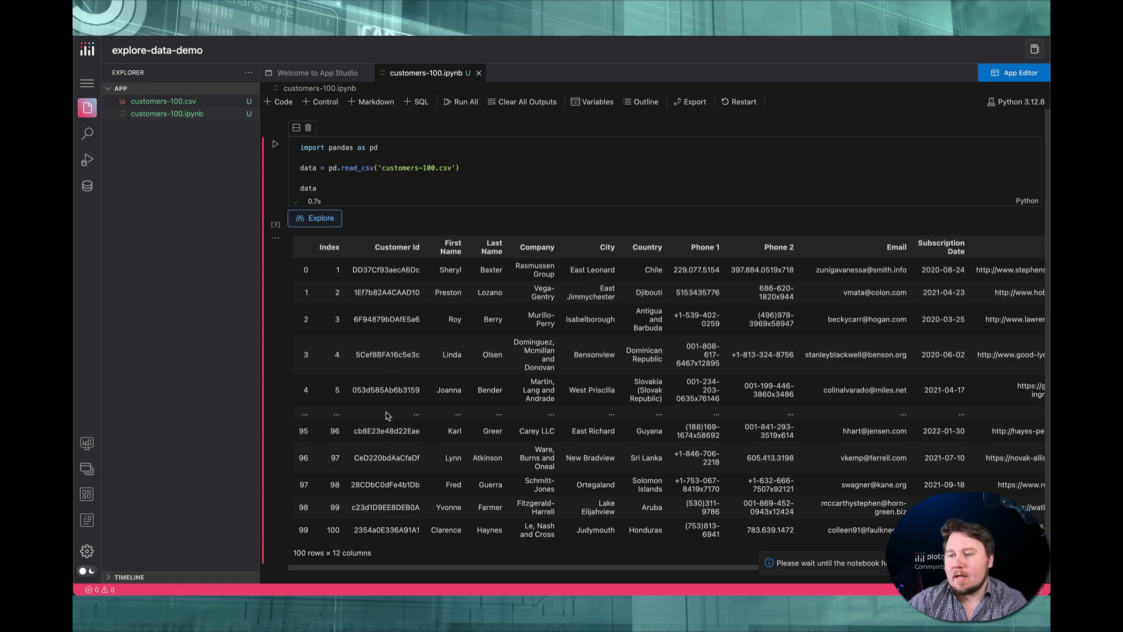
Look over the columns of the customers-100 data frame in Explore and close the Explore view
{"action": "left_click", "coordinate": [321, 221]}
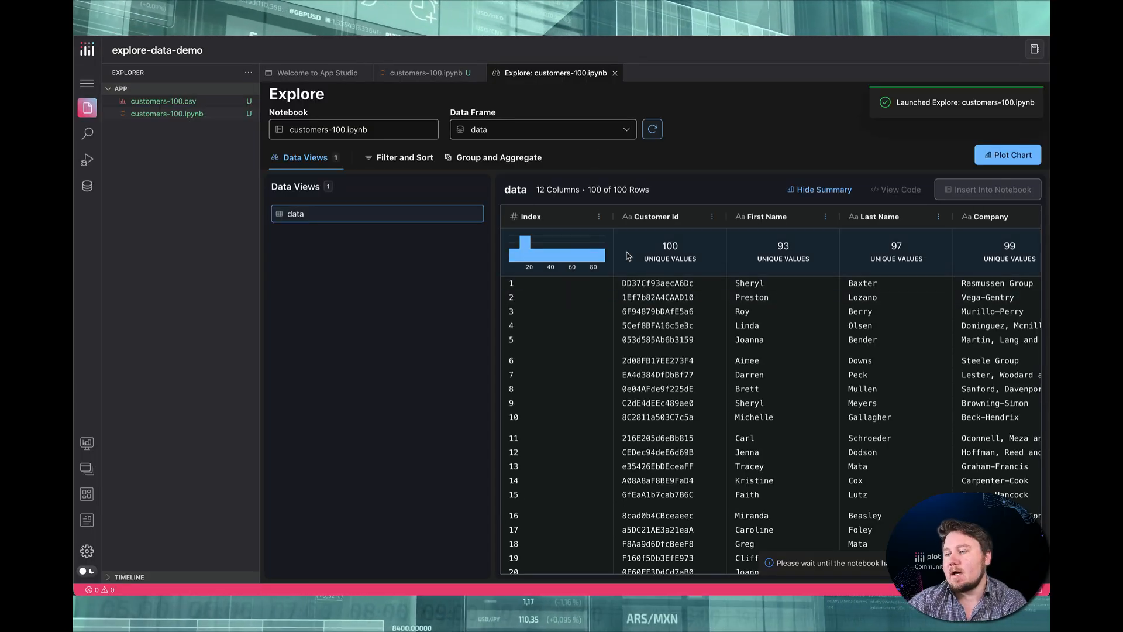
{"action": "scroll", "coordinate": [620, 257], "scroll_direction": "right", "scroll_amount": 1}
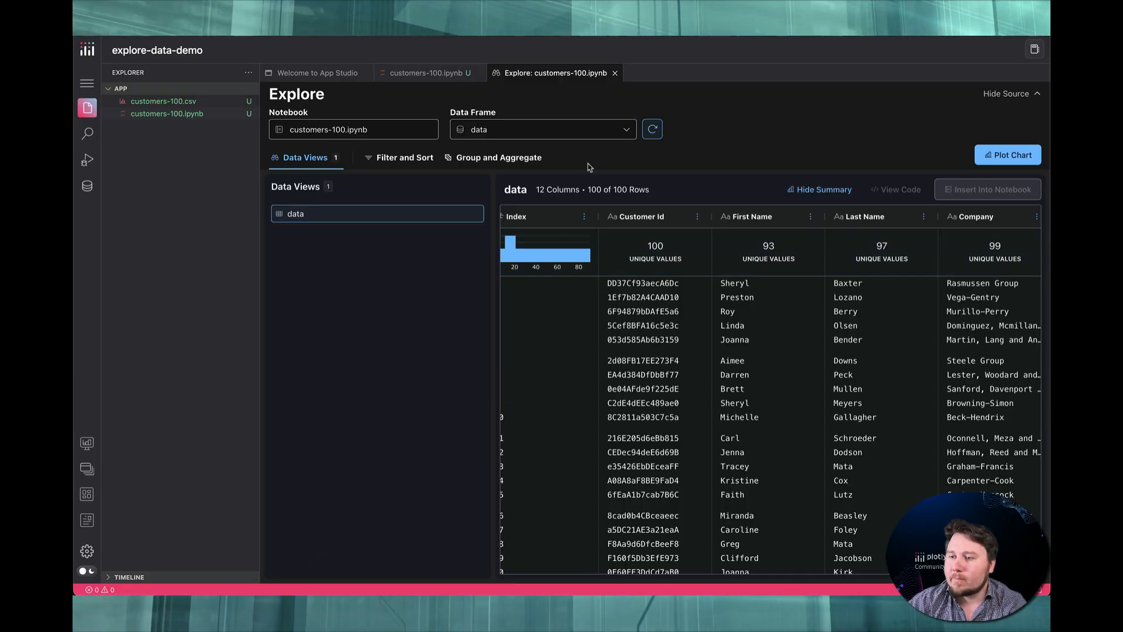
{"action": "left_click", "coordinate": [615, 74]}
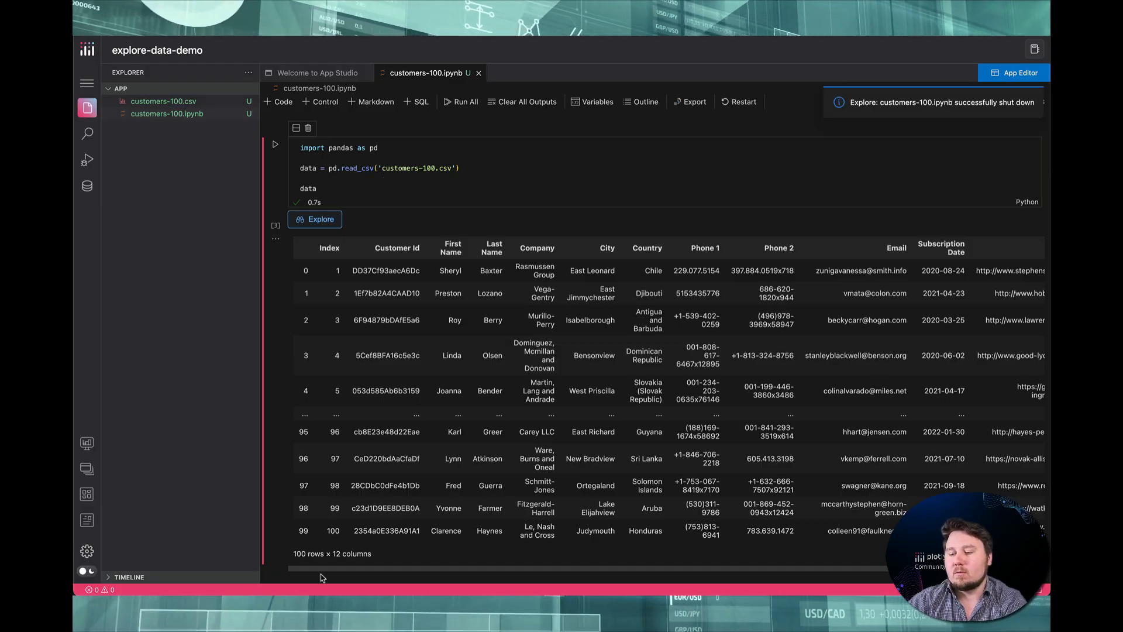
Add customers-1000.csv from the explore-video folder in Finder to the project files
{"action": "left_click", "coordinate": [117, 589]}
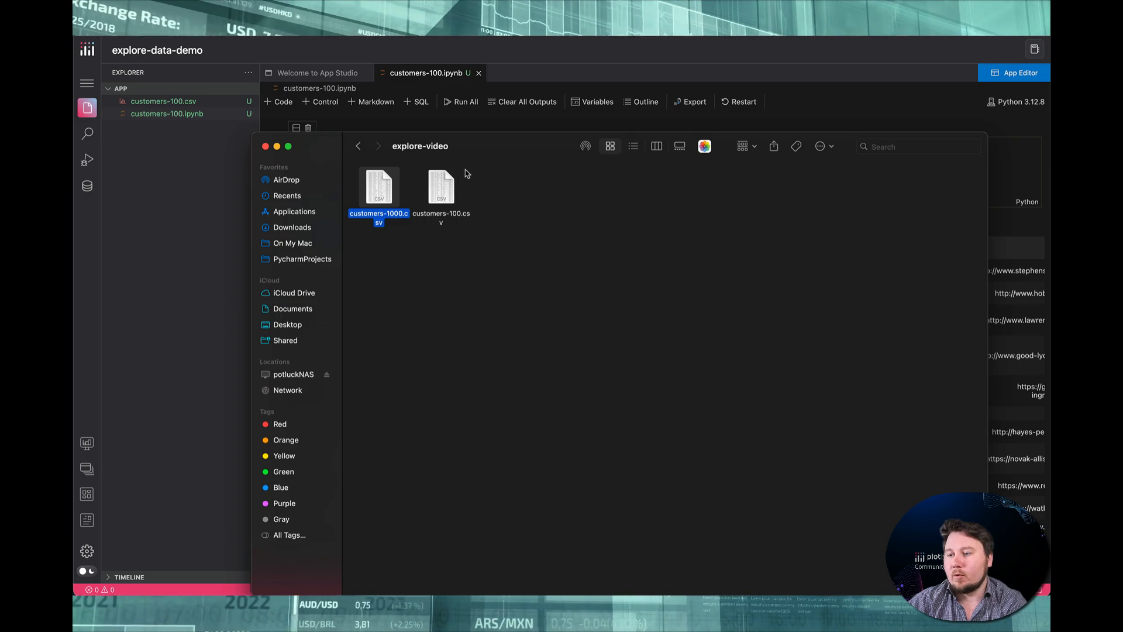
{"action": "left_click", "coordinate": [443, 187]}
{"action": "left_click", "coordinate": [386, 191]}
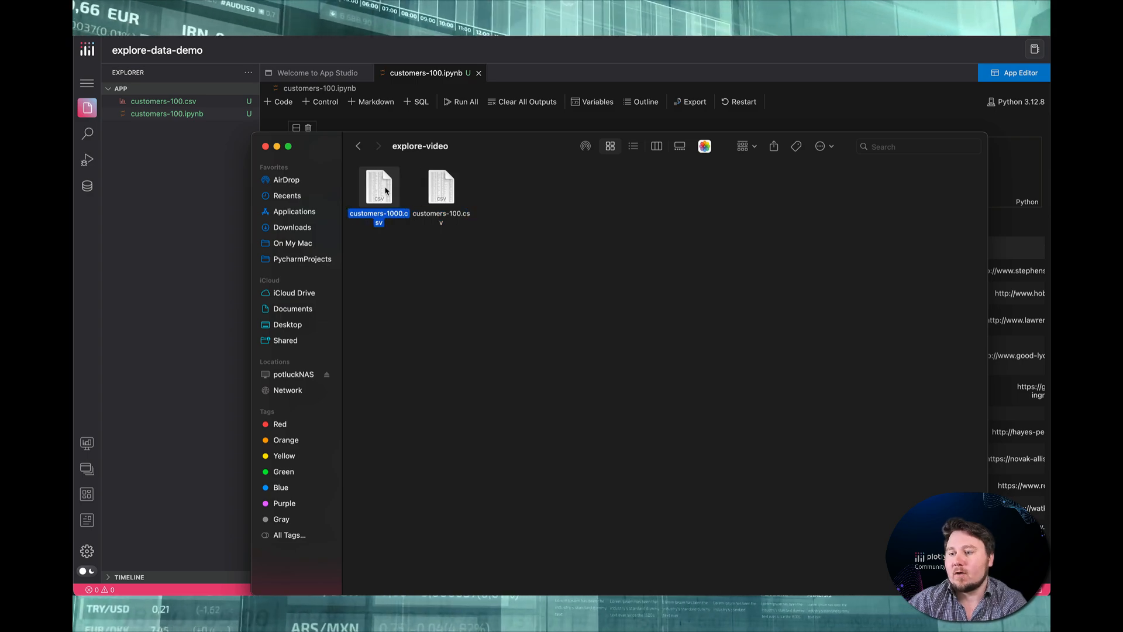
{"action": "left_click_drag", "start_coordinate": [385, 192], "coordinate": [190, 179]}
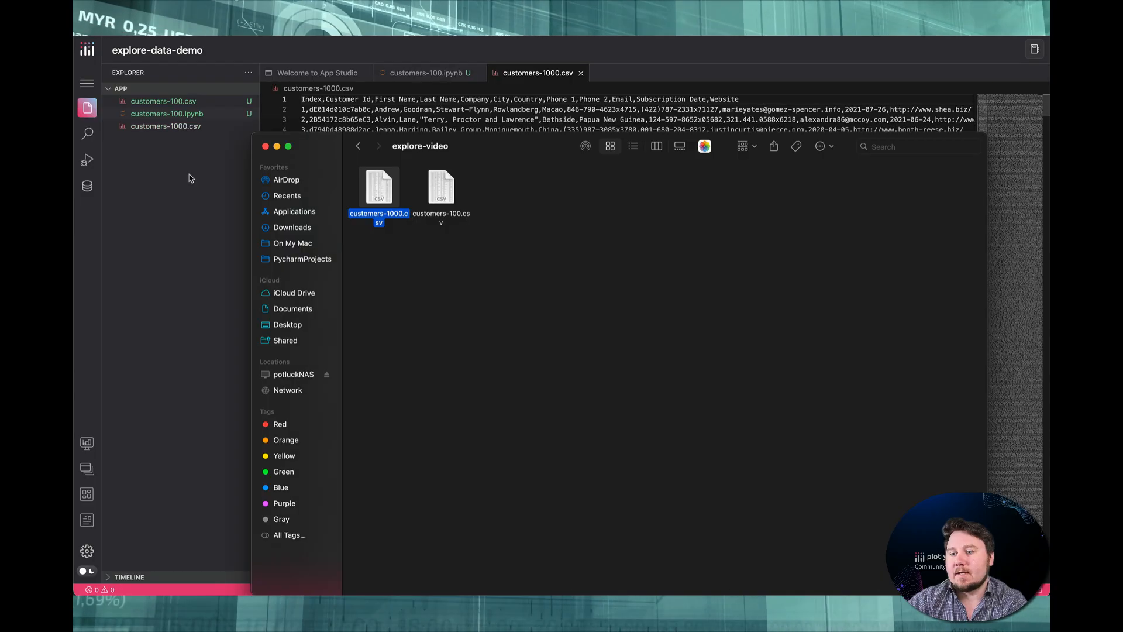
{"action": "left_click", "coordinate": [187, 147]}
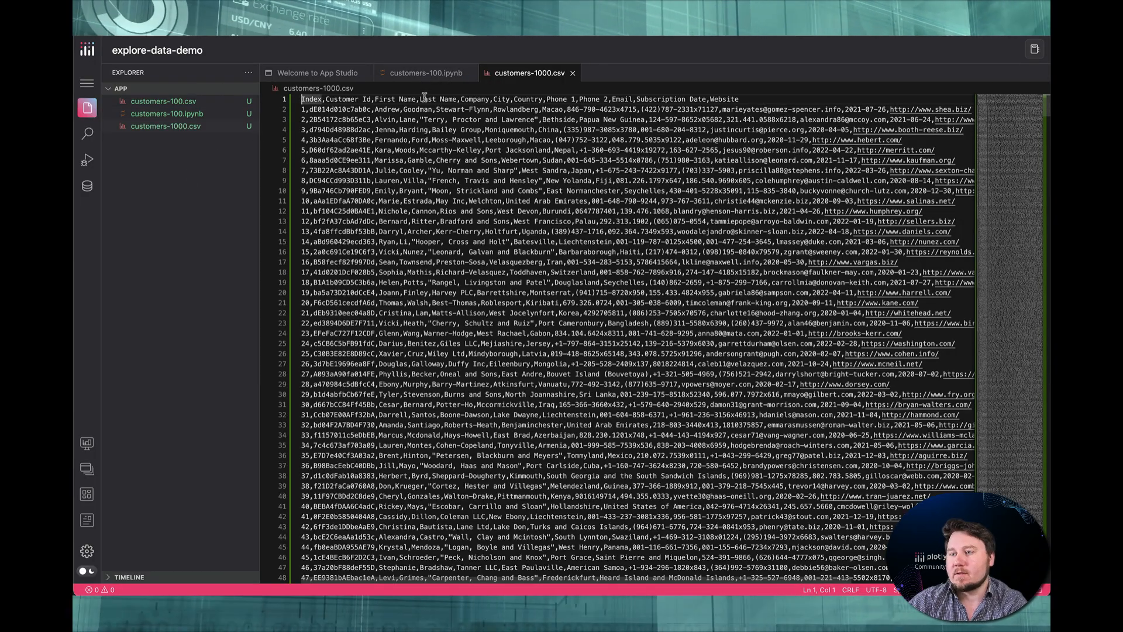
Add a code cell below the output in customers-100.ipynb and copy the read_csv assignment and data lines into it
{"action": "left_click", "coordinate": [424, 74]}
{"action": "scroll", "coordinate": [393, 242], "scroll_direction": "down", "scroll_amount": 1}
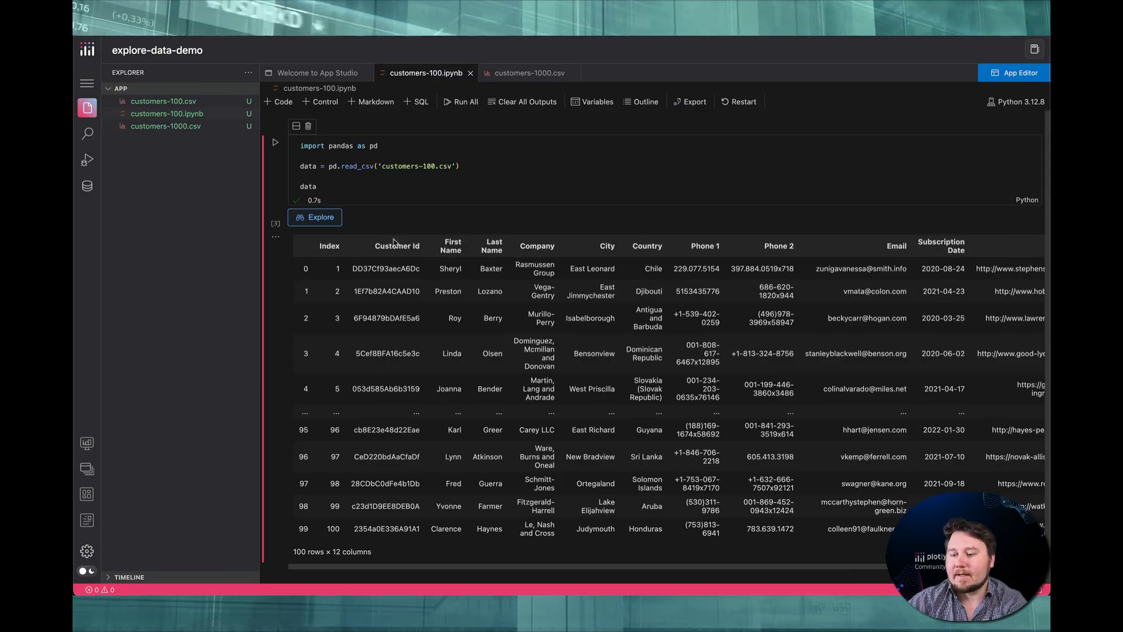
{"action": "left_click", "coordinate": [585, 575]}
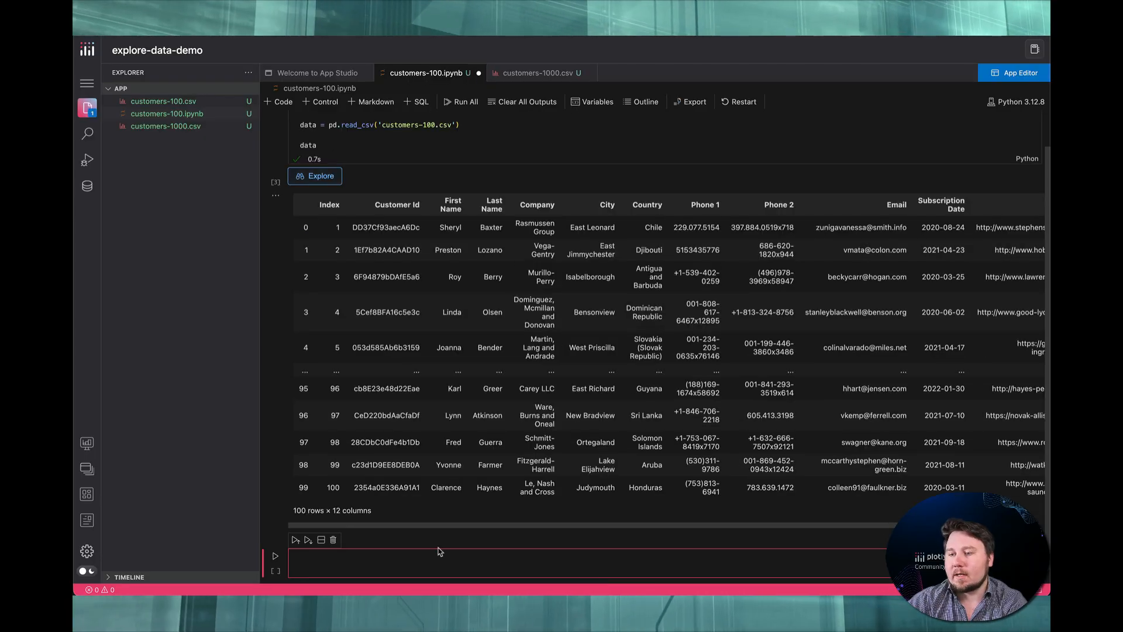
{"action": "scroll", "coordinate": [356, 152], "scroll_direction": "up", "scroll_amount": 2}
{"action": "left_click_drag", "start_coordinate": [341, 183], "coordinate": [295, 165]}
{"action": "key", "text": "ctrl+c"}
{"action": "scroll", "coordinate": [376, 202], "scroll_direction": "down", "scroll_amount": 1}
{"action": "left_click", "coordinate": [348, 546]}
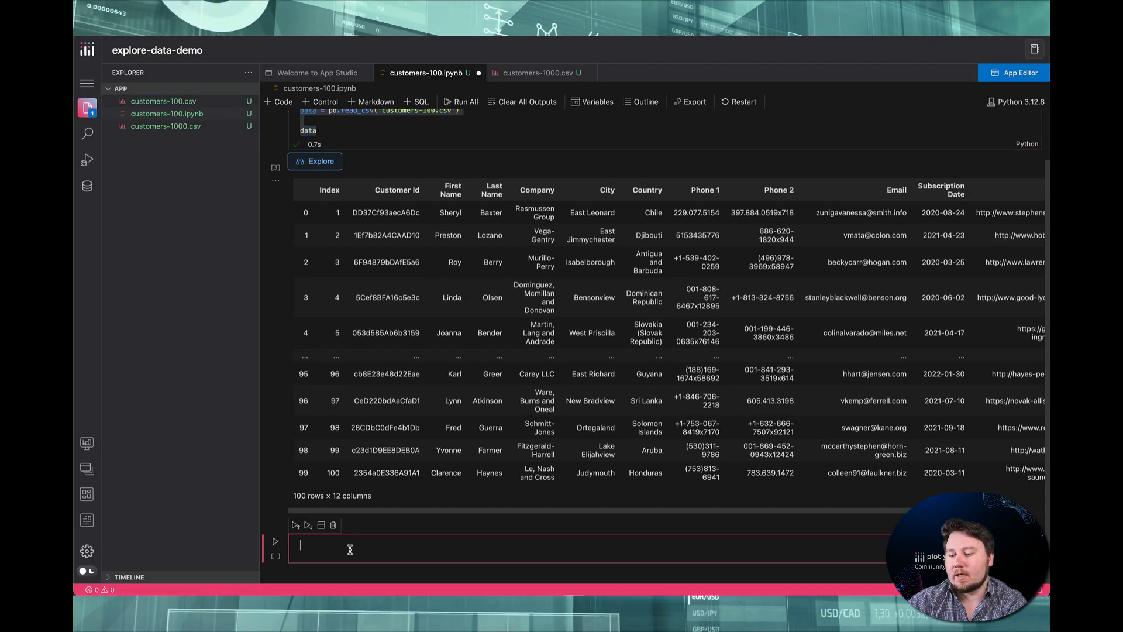
{"action": "key", "text": "ctrl+v"}
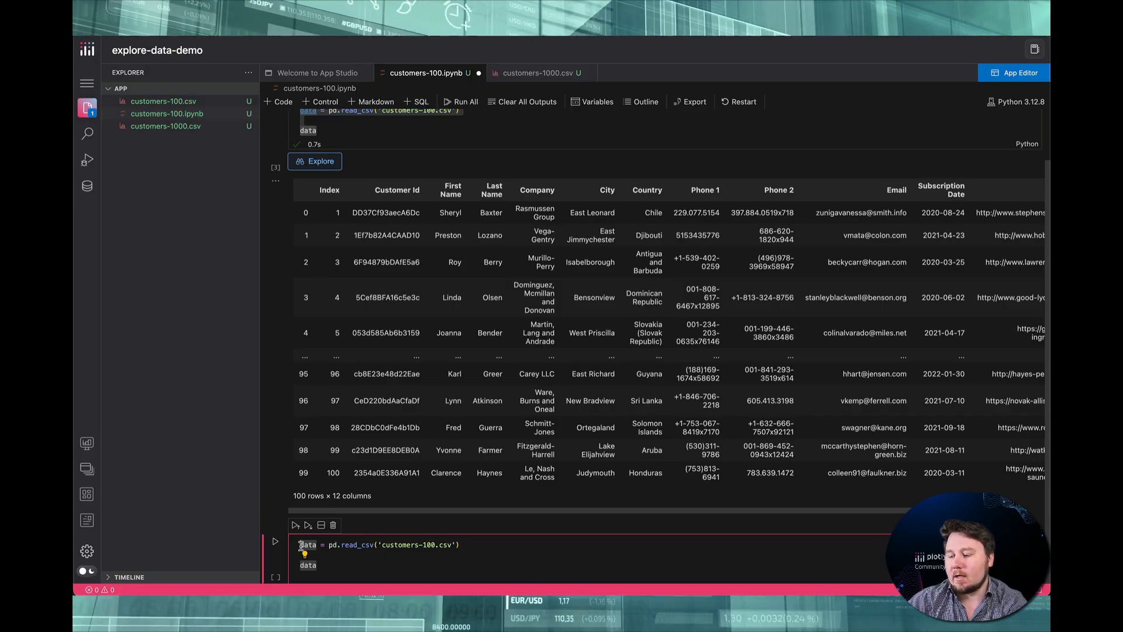
Rename both data references in the new cell to larger_data and make it read 'customers-1000.csv'
{"action": "type", "text": "larger_"}
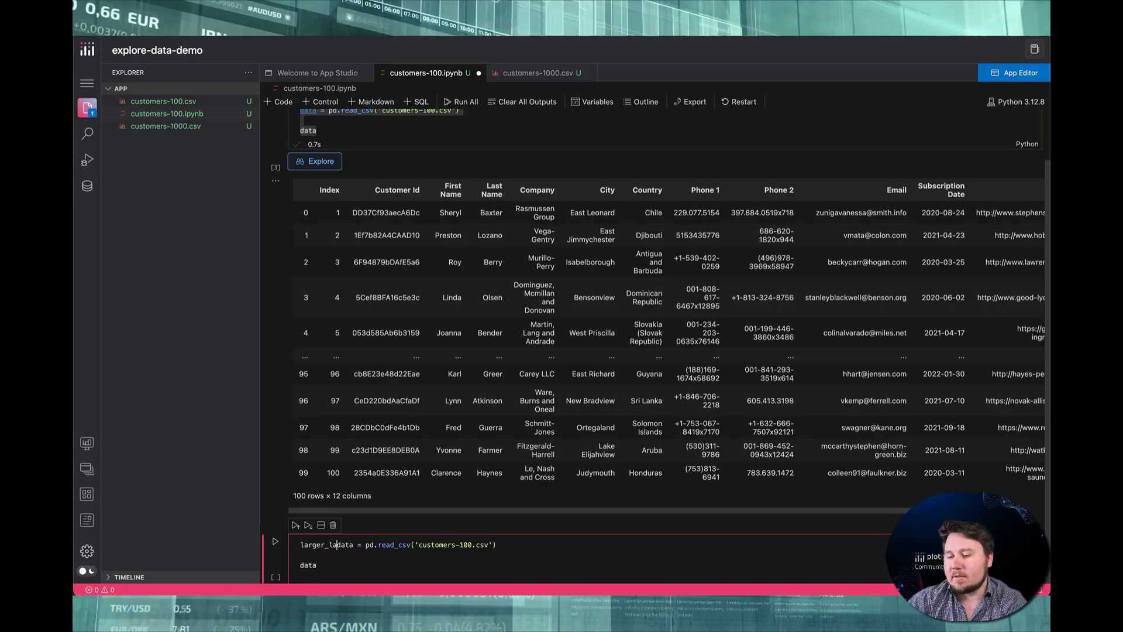
{"action": "left_click", "coordinate": [301, 565]}
{"action": "type", "text": "larger_"}
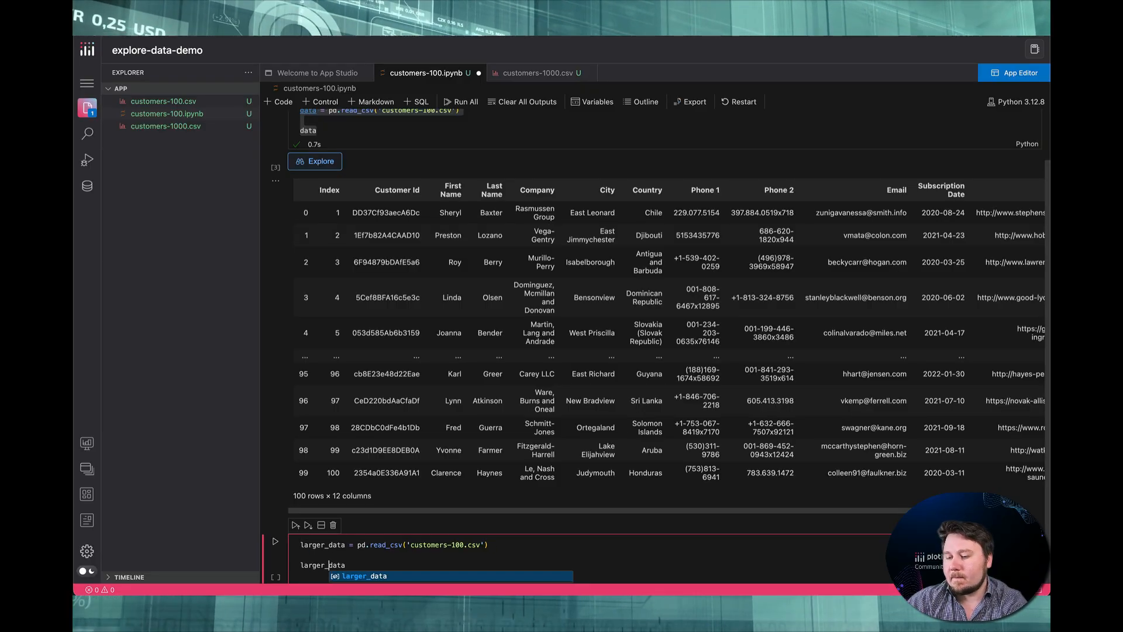
{"action": "left_click", "coordinate": [357, 555]}
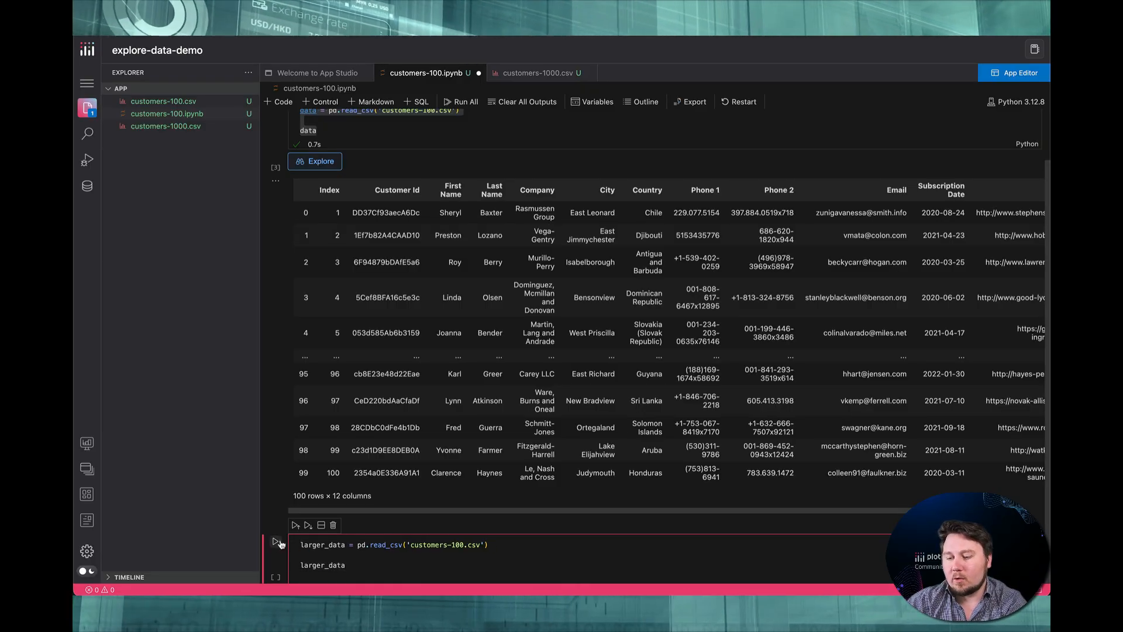
{"action": "left_click", "coordinate": [465, 545]}
{"action": "type", "text": "0"}
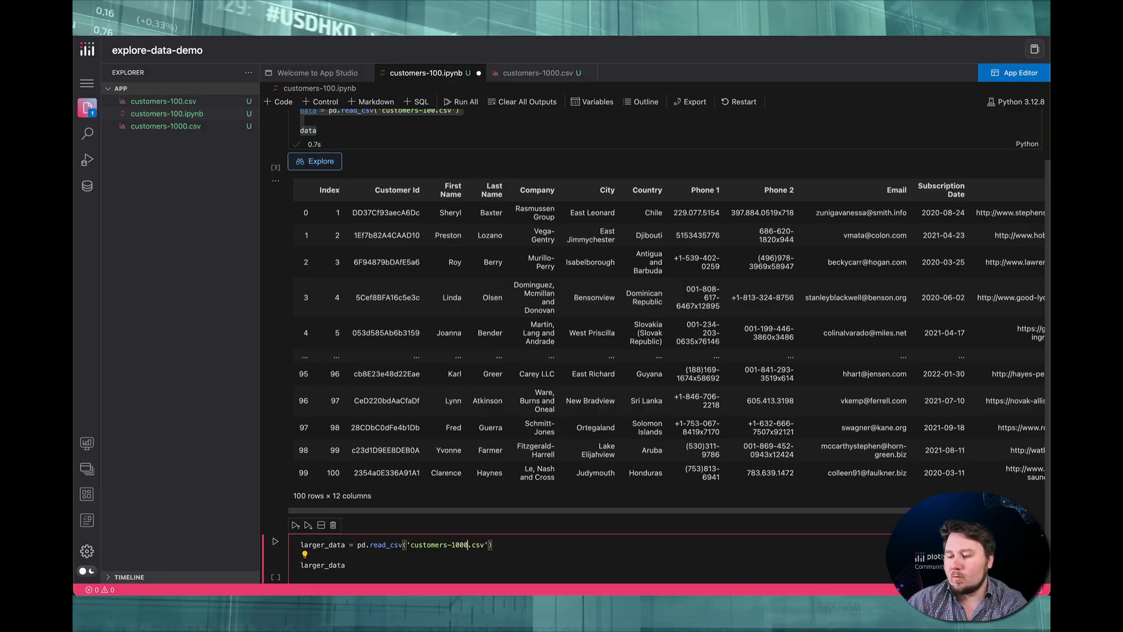
Run the new cell and open its larger_data output in Explore
{"action": "left_click", "coordinate": [278, 542]}
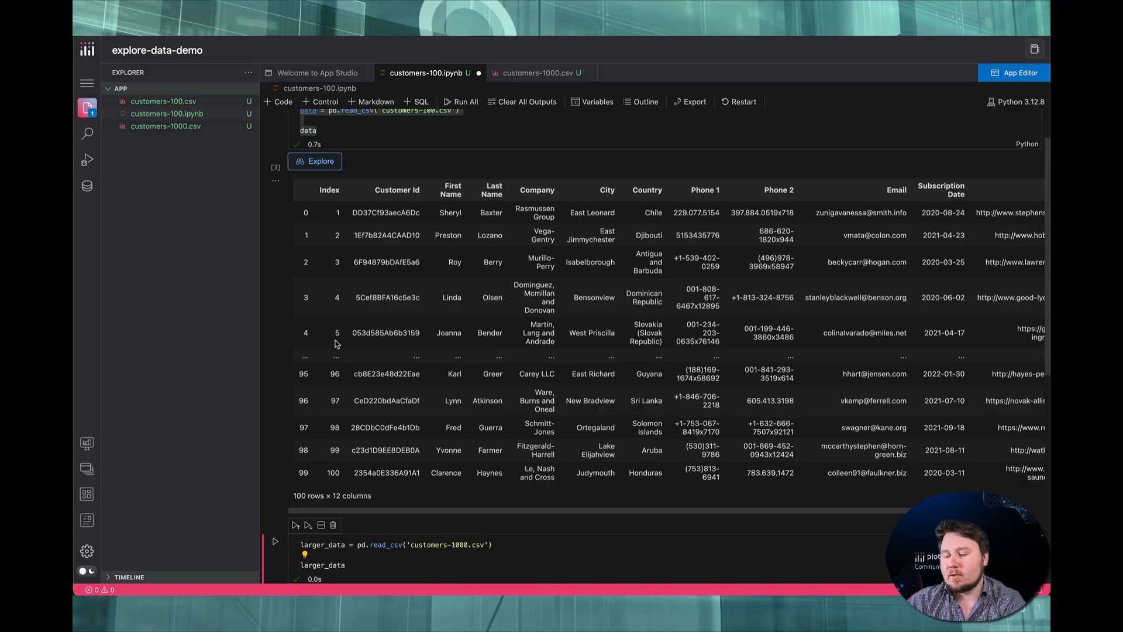
{"action": "scroll", "coordinate": [392, 462], "scroll_direction": "down", "scroll_amount": 7}
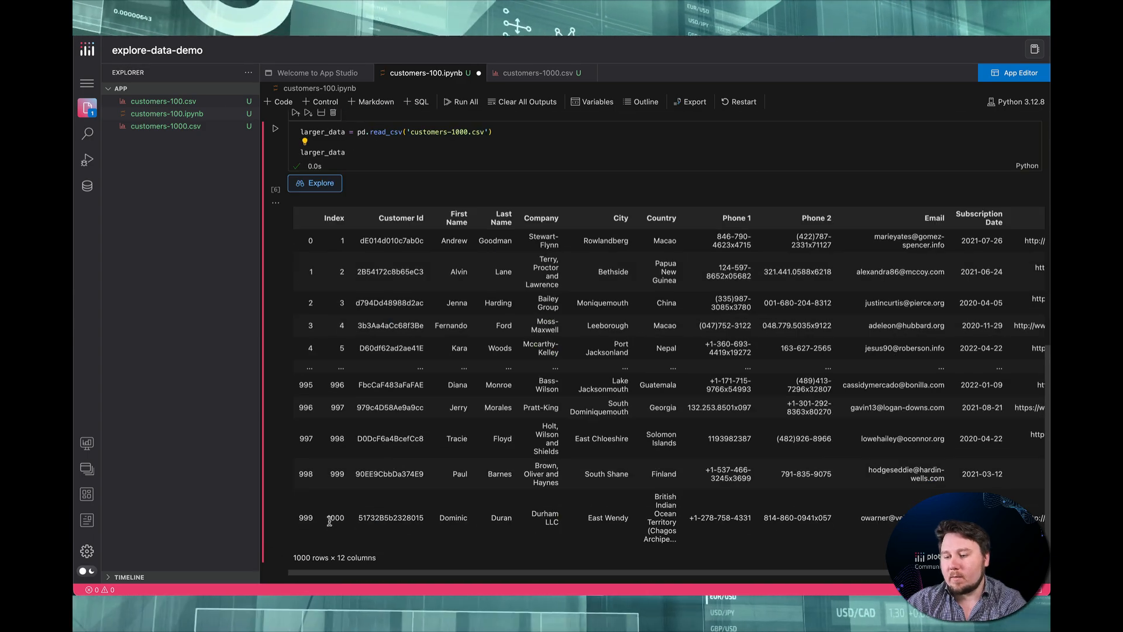
{"action": "scroll", "coordinate": [330, 519], "scroll_direction": "up", "scroll_amount": 10}
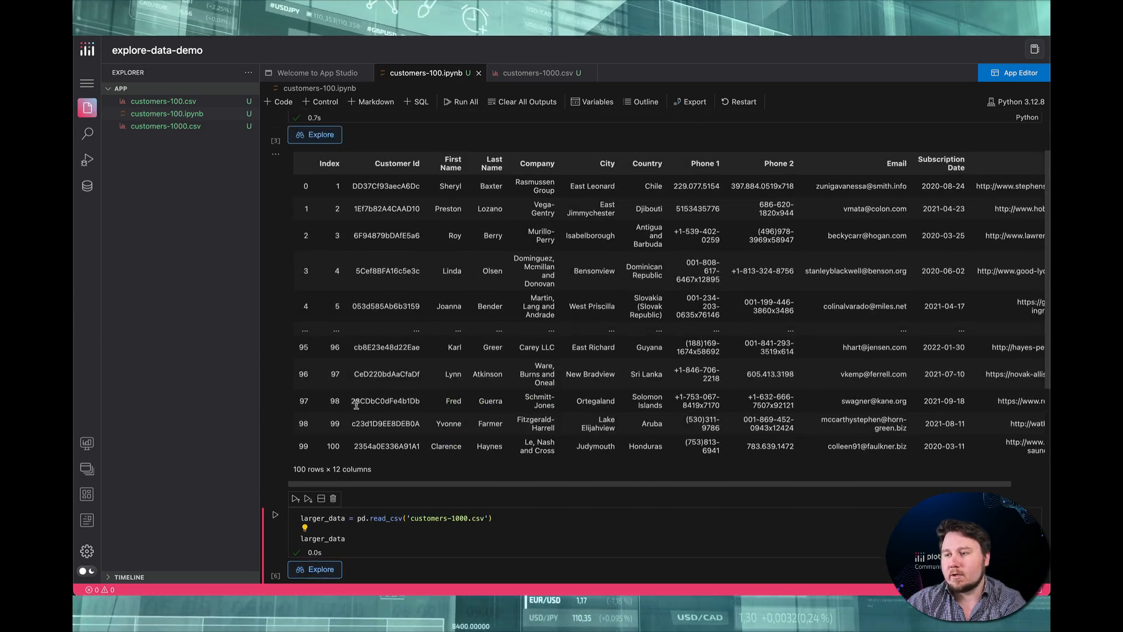
{"action": "scroll", "coordinate": [368, 268], "scroll_direction": "down", "scroll_amount": 8}
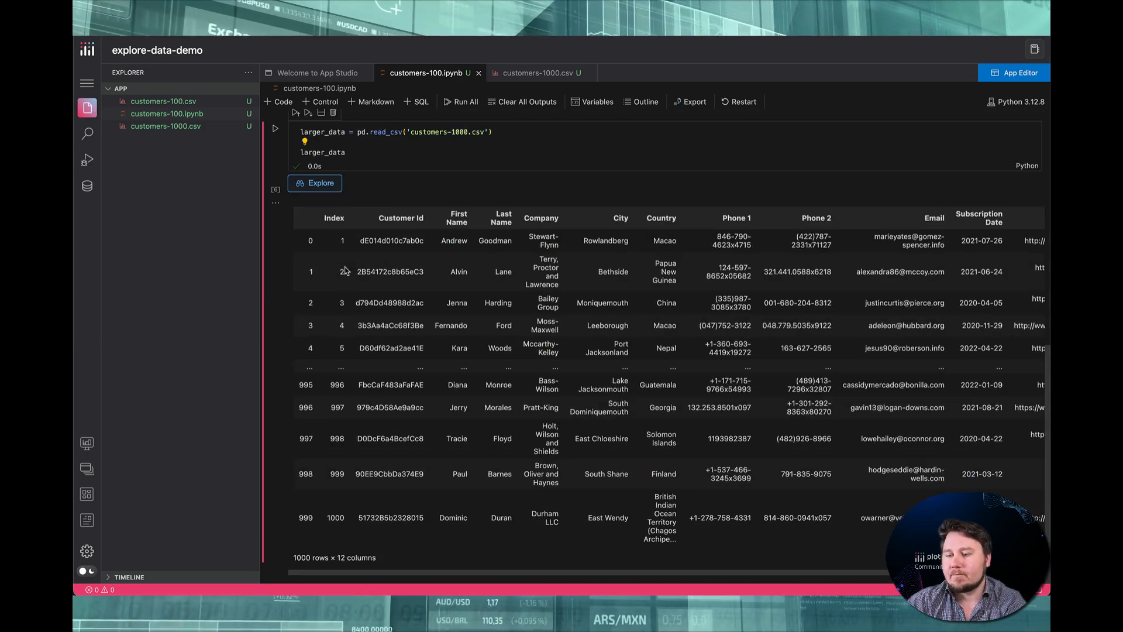
{"action": "left_click", "coordinate": [314, 184]}
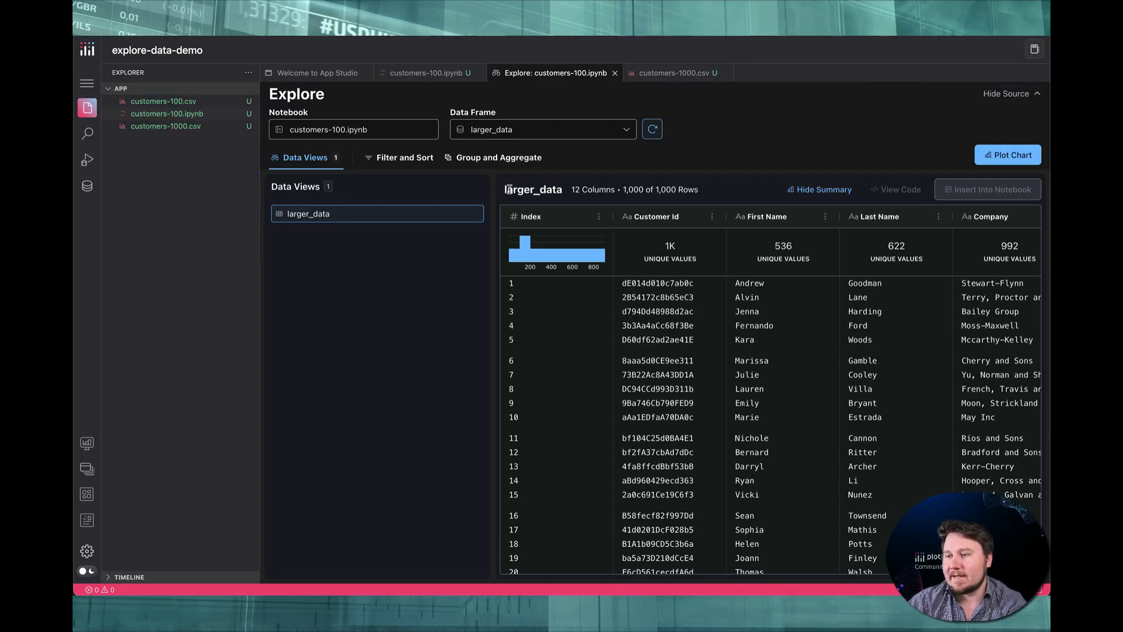
Switch the explored data frame to data and back to larger_data
{"action": "left_click", "coordinate": [527, 134]}
{"action": "left_click", "coordinate": [521, 155]}
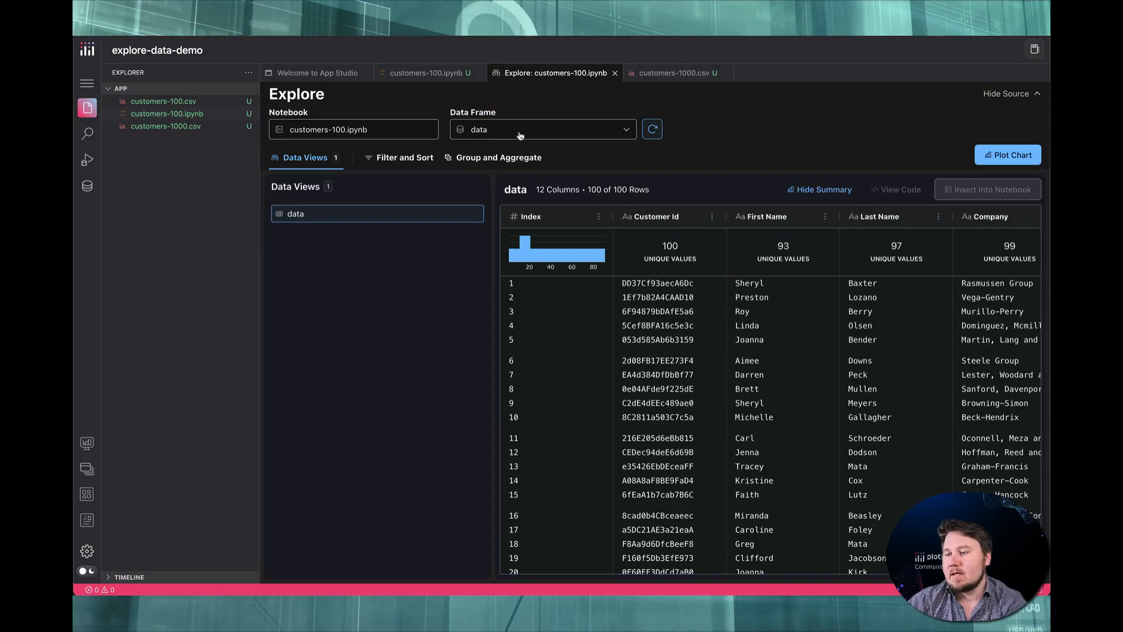
{"action": "left_click", "coordinate": [520, 136]}
{"action": "left_click", "coordinate": [517, 170]}
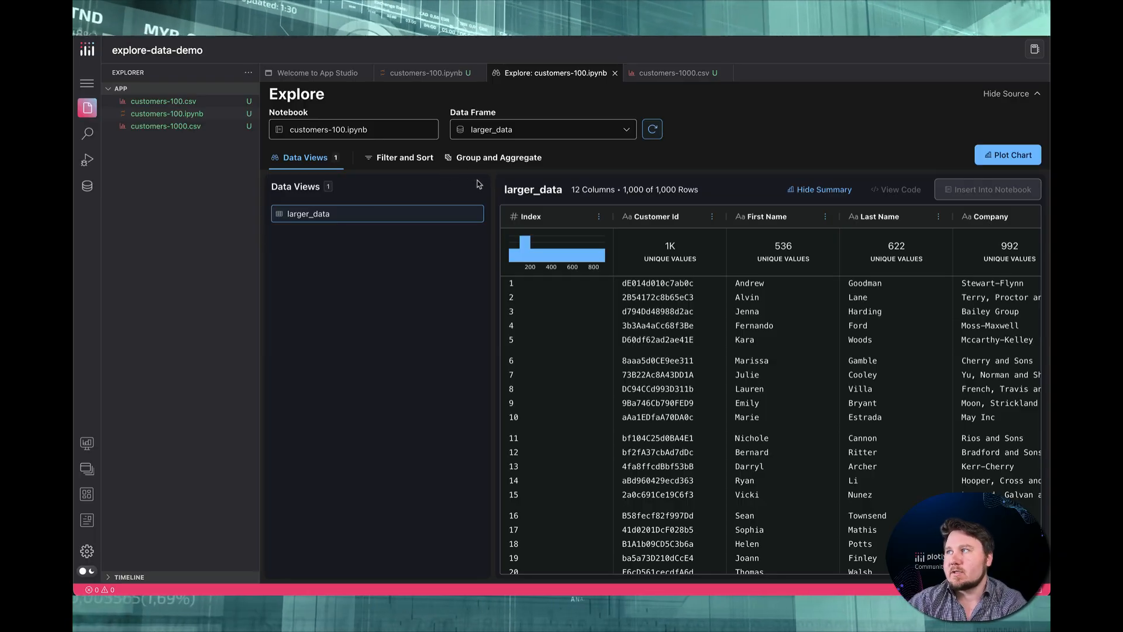
Try limiting the larger_data view to the First Name column in Filter and Sort, and clear the column selection
{"action": "left_click", "coordinate": [390, 160]}
{"action": "left_click", "coordinate": [370, 216]}
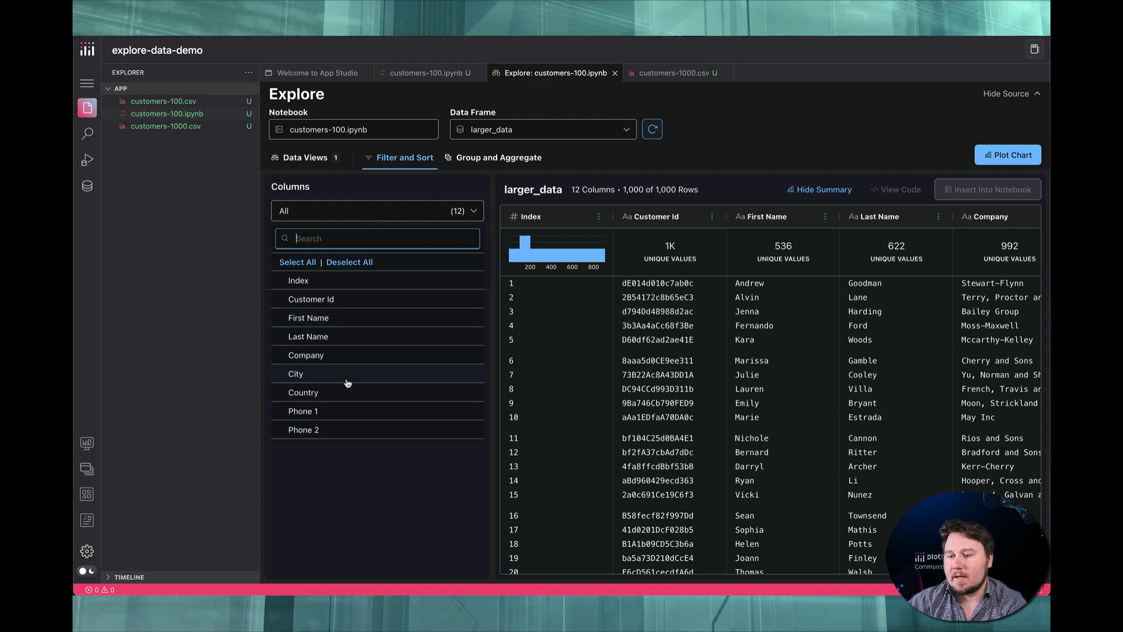
{"action": "left_click", "coordinate": [337, 321]}
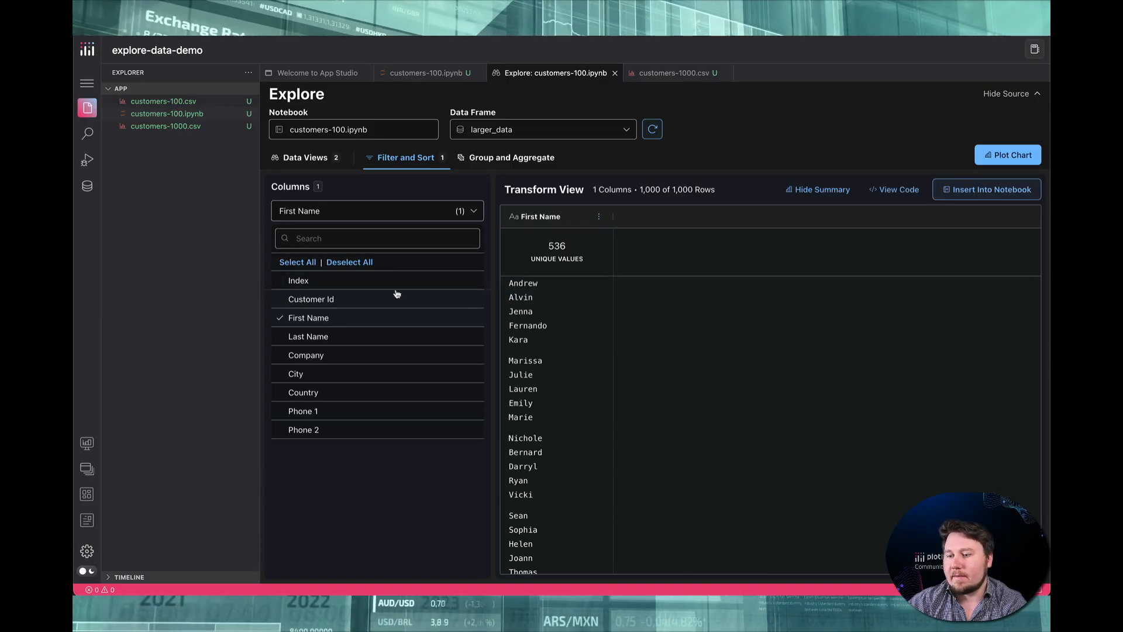
{"action": "left_click", "coordinate": [352, 263]}
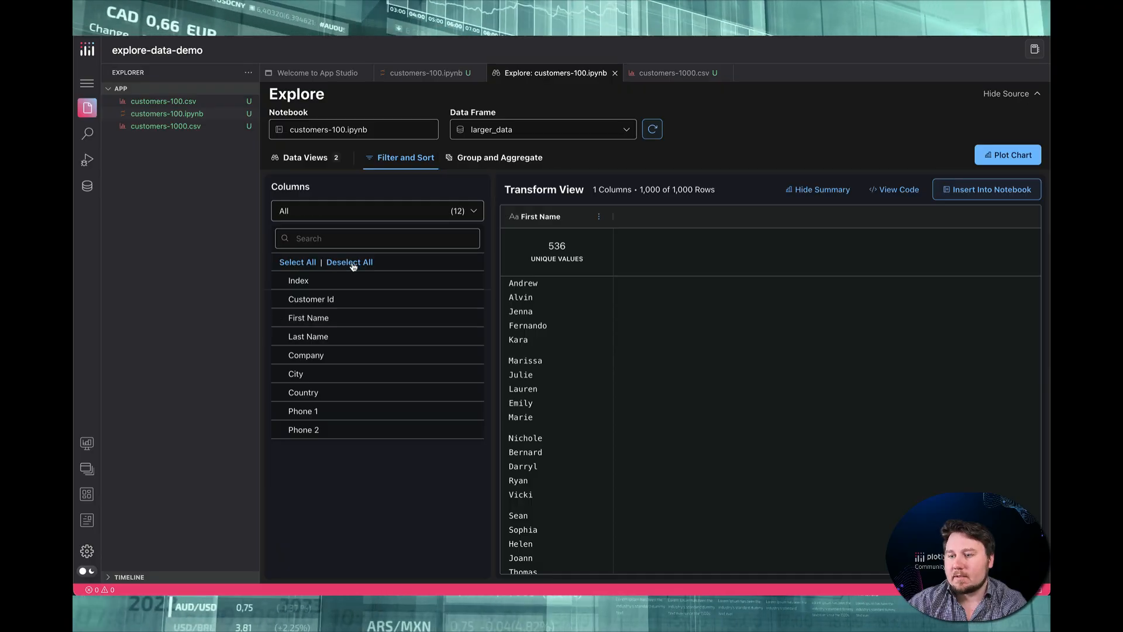
{"action": "left_click", "coordinate": [363, 465]}
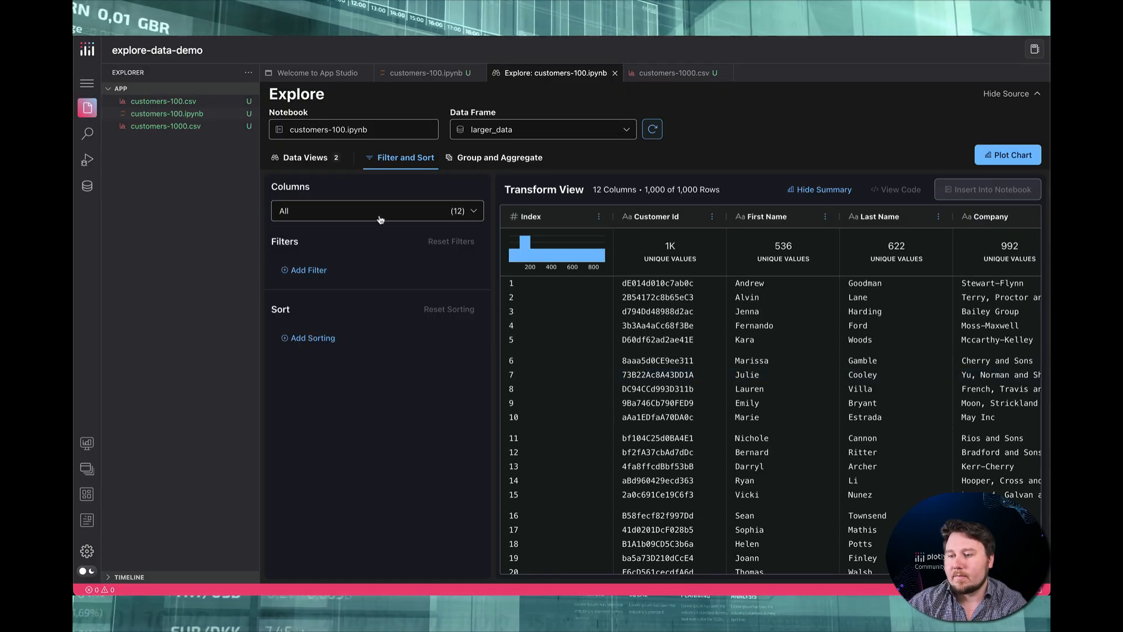
Add a filter to larger_data that keeps rows whose First Name is like "An"
{"action": "left_click", "coordinate": [306, 271]}
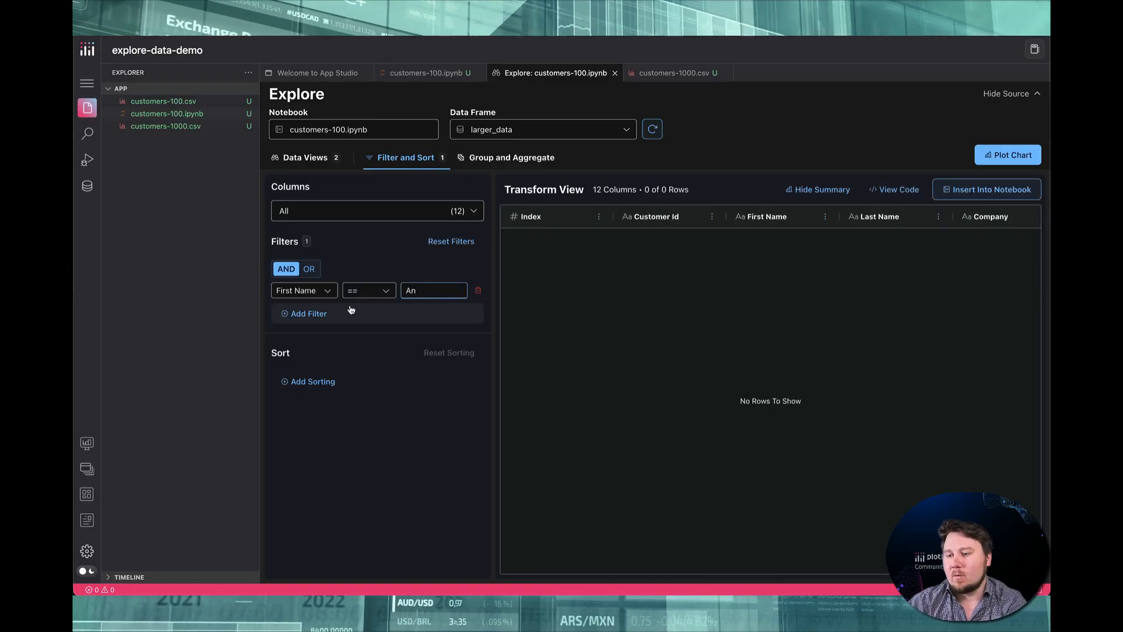
{"action": "left_click", "coordinate": [381, 294]}
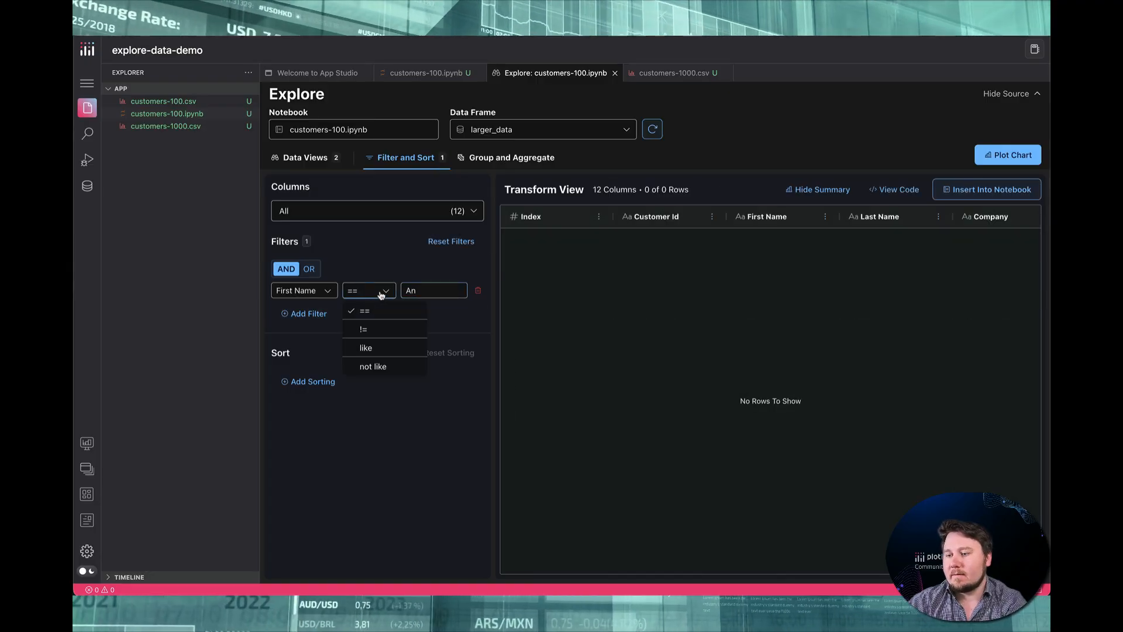
{"action": "left_click", "coordinate": [383, 348]}
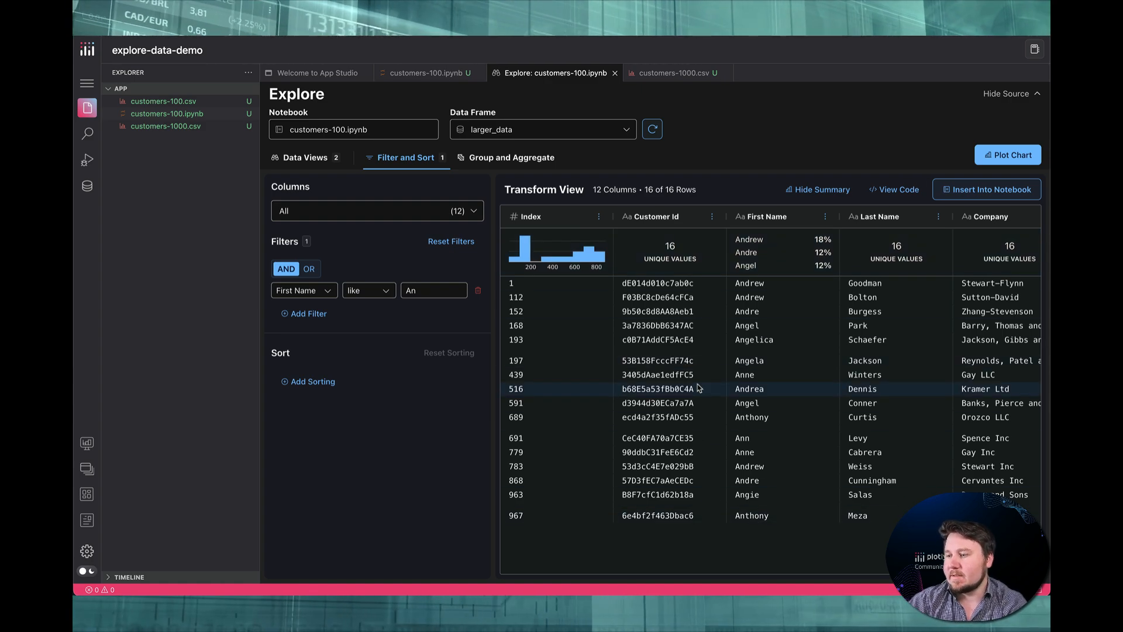
Sort the filtered larger_data rows by First Name in ascending order
{"action": "scroll", "coordinate": [749, 357], "scroll_direction": "right", "scroll_amount": 2}
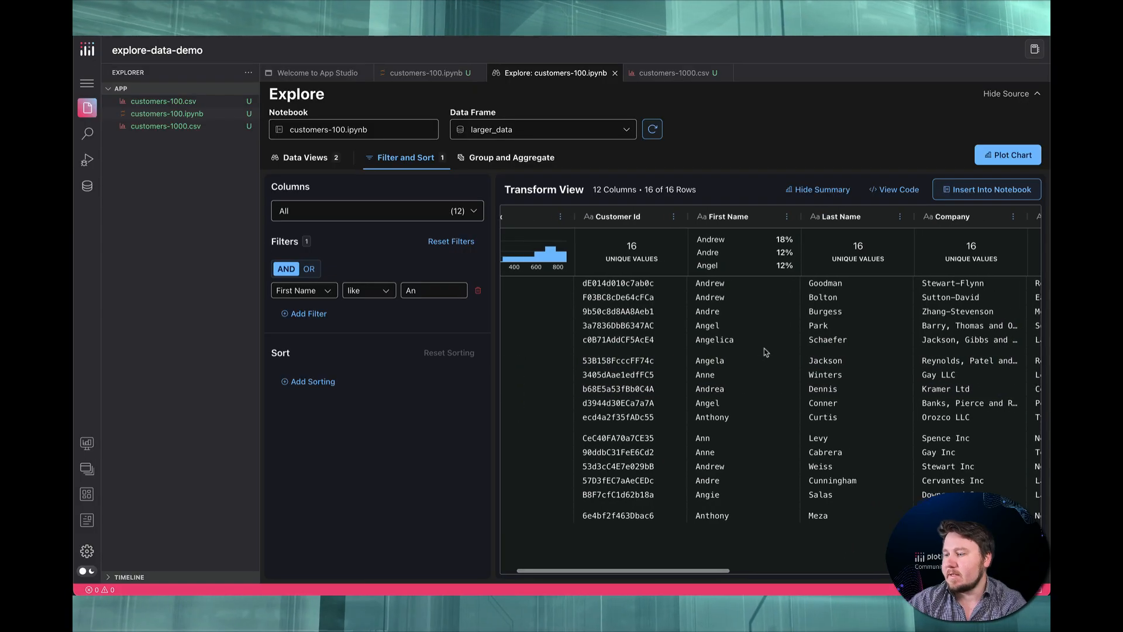
{"action": "scroll", "coordinate": [765, 352], "scroll_direction": "left", "scroll_amount": 2}
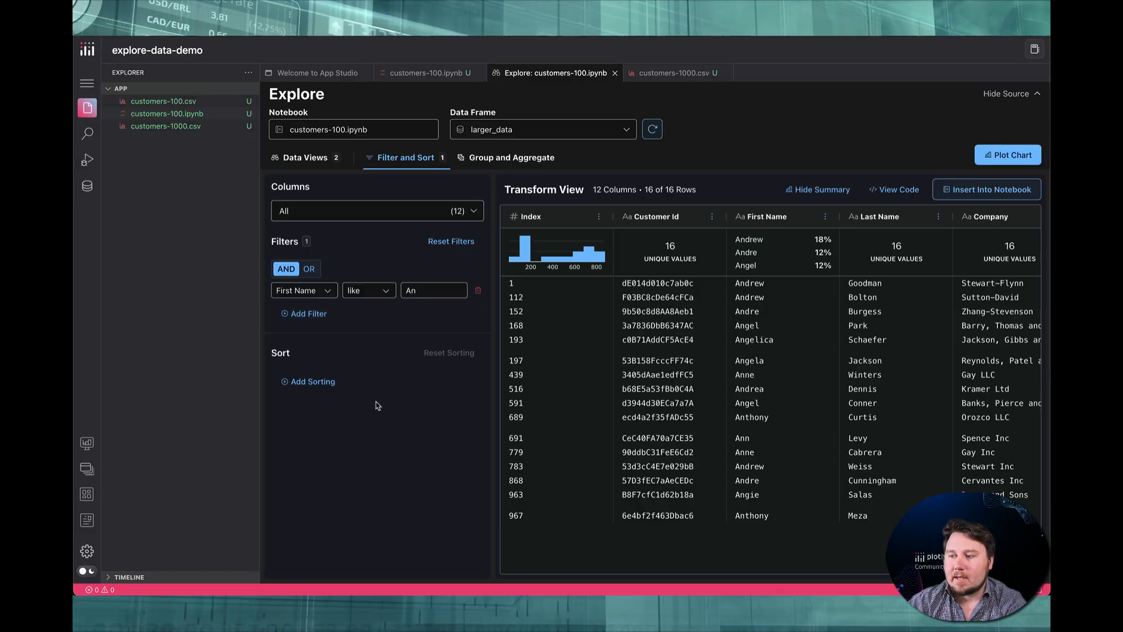
{"action": "left_click", "coordinate": [315, 384]}
{"action": "left_click", "coordinate": [338, 381]}
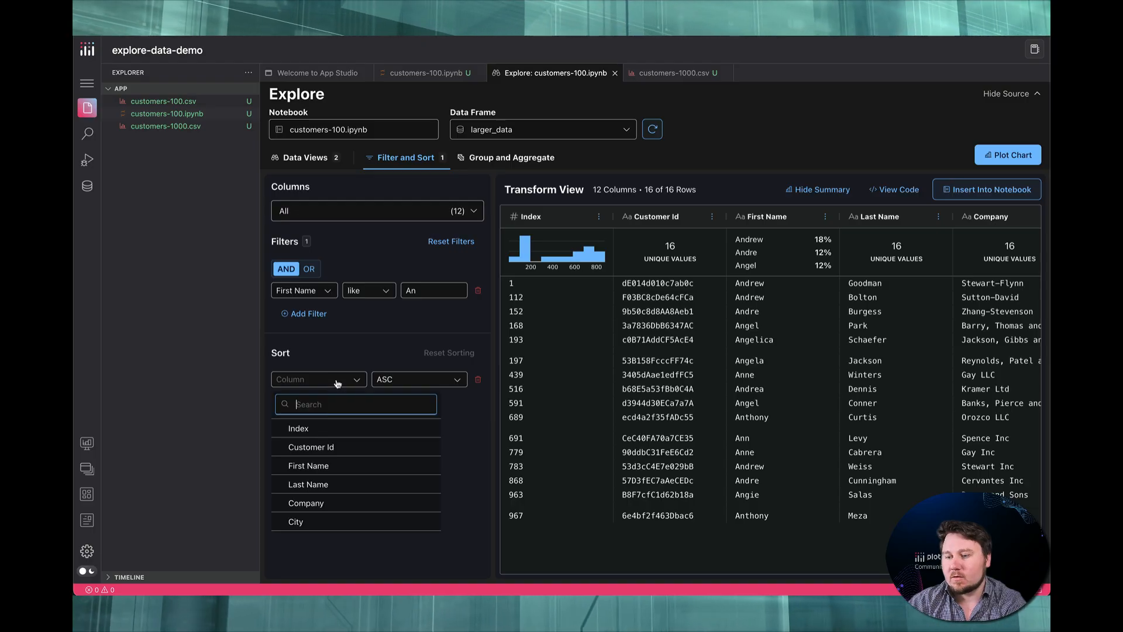
{"action": "left_click", "coordinate": [338, 465]}
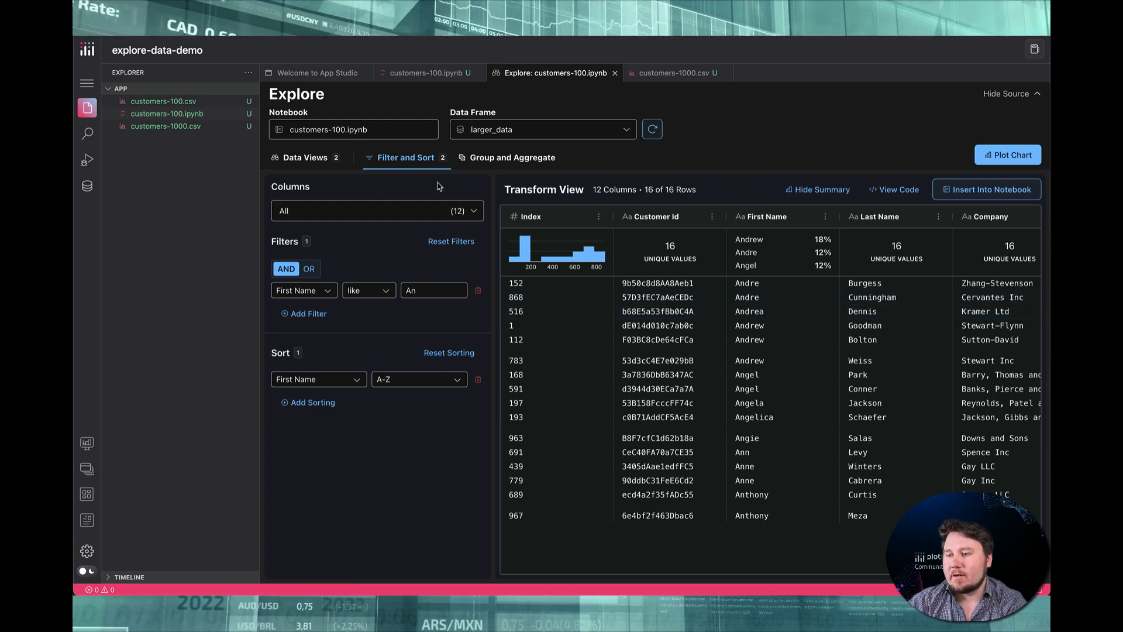
Try the != operator on the "An" First Name filter, browse the rows, and return the operator to like
{"action": "left_click", "coordinate": [368, 292]}
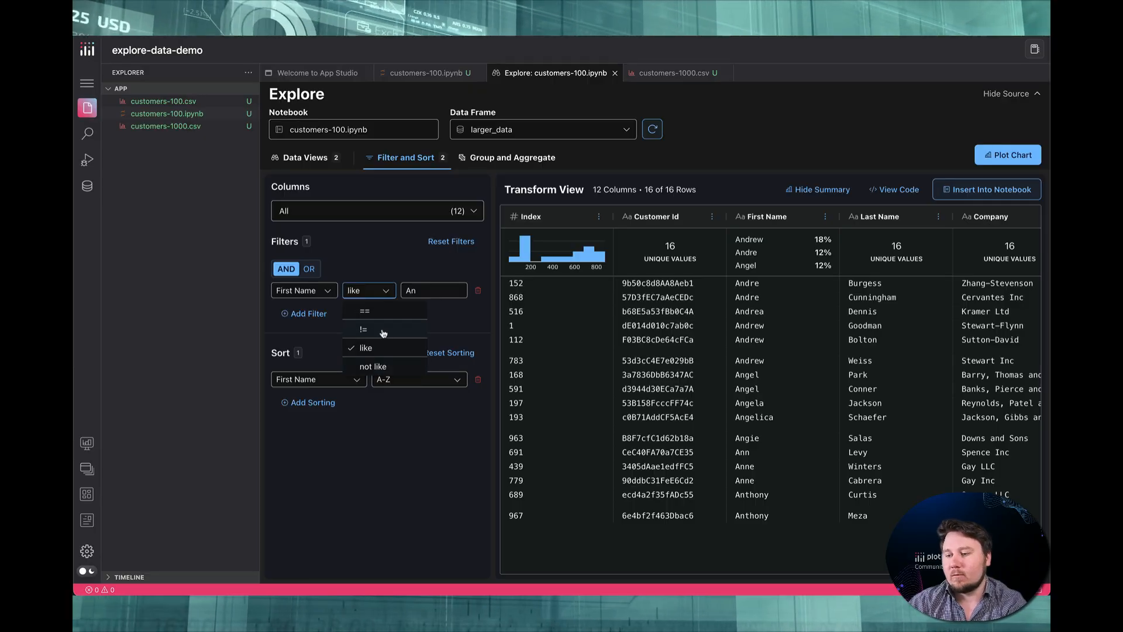
{"action": "left_click", "coordinate": [383, 331]}
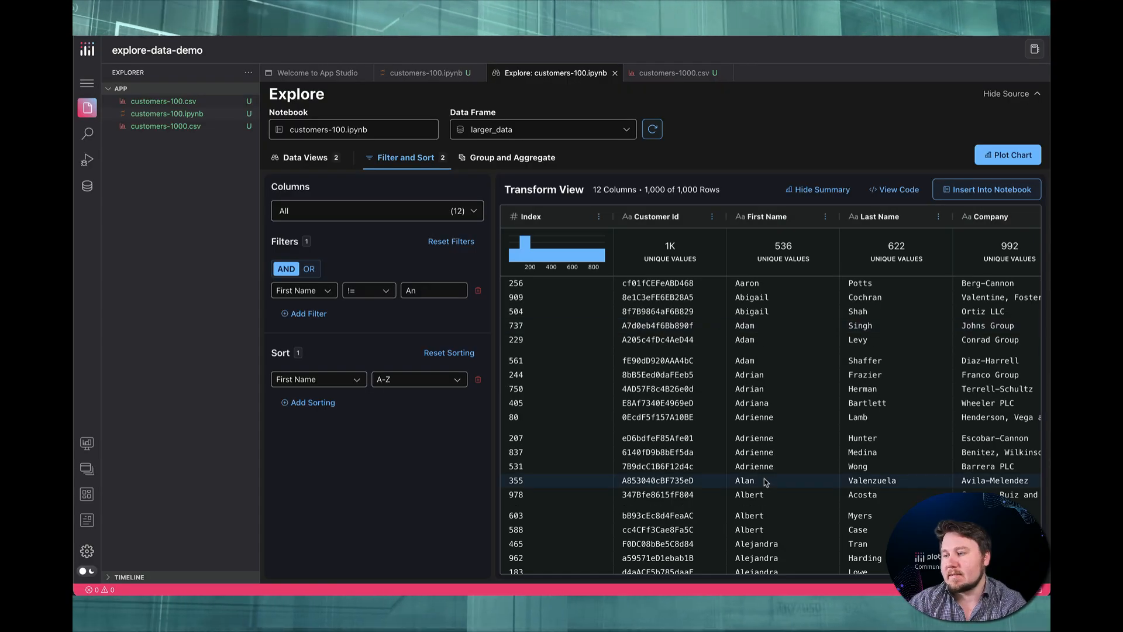
{"action": "scroll", "coordinate": [766, 481], "scroll_direction": "down", "scroll_amount": 10}
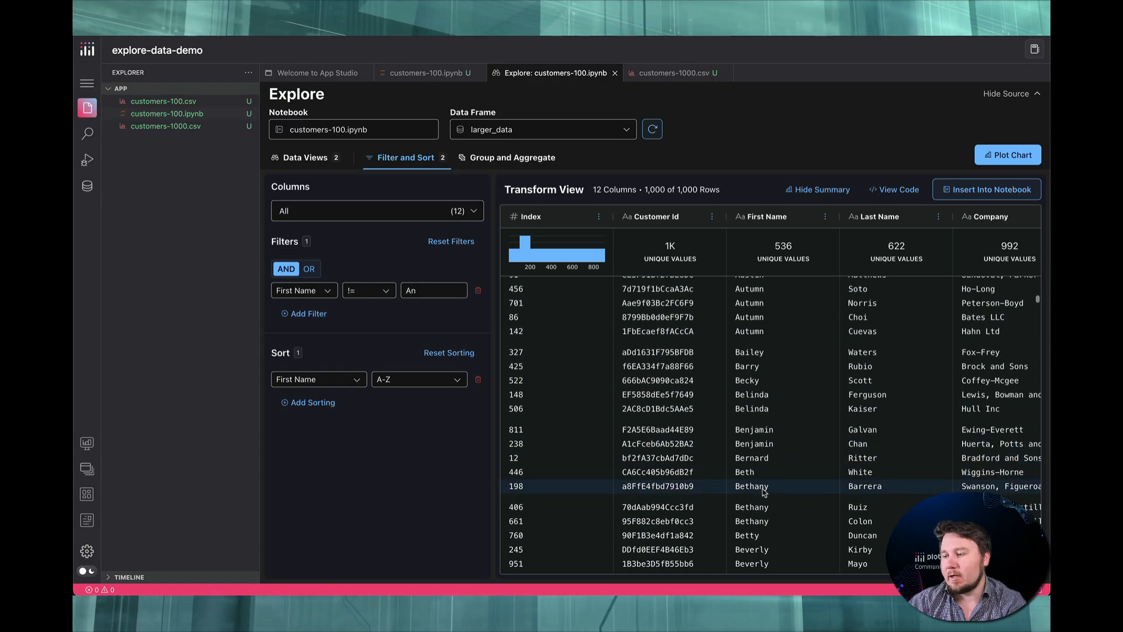
{"action": "scroll", "coordinate": [760, 492], "scroll_direction": "up", "scroll_amount": 8}
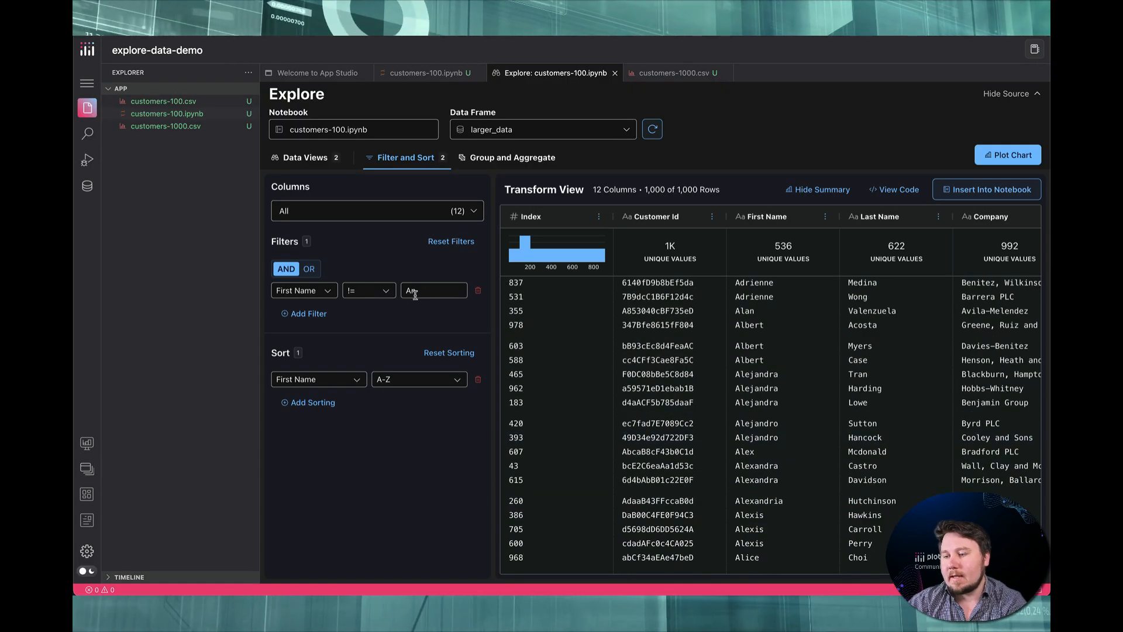
{"action": "left_click", "coordinate": [361, 297]}
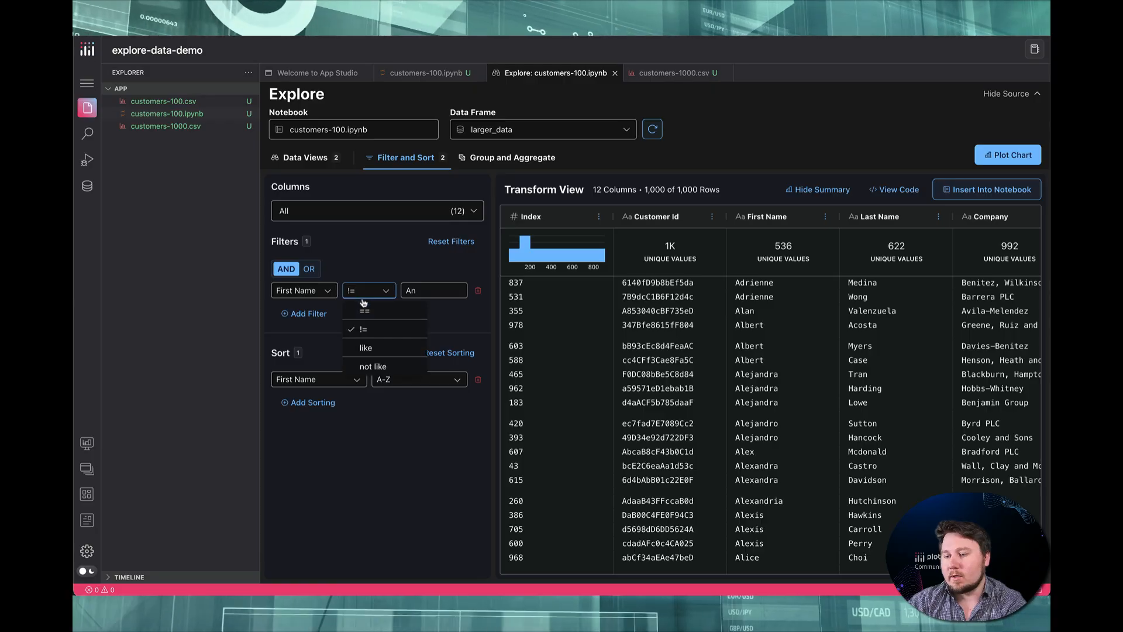
{"action": "left_click", "coordinate": [380, 350]}
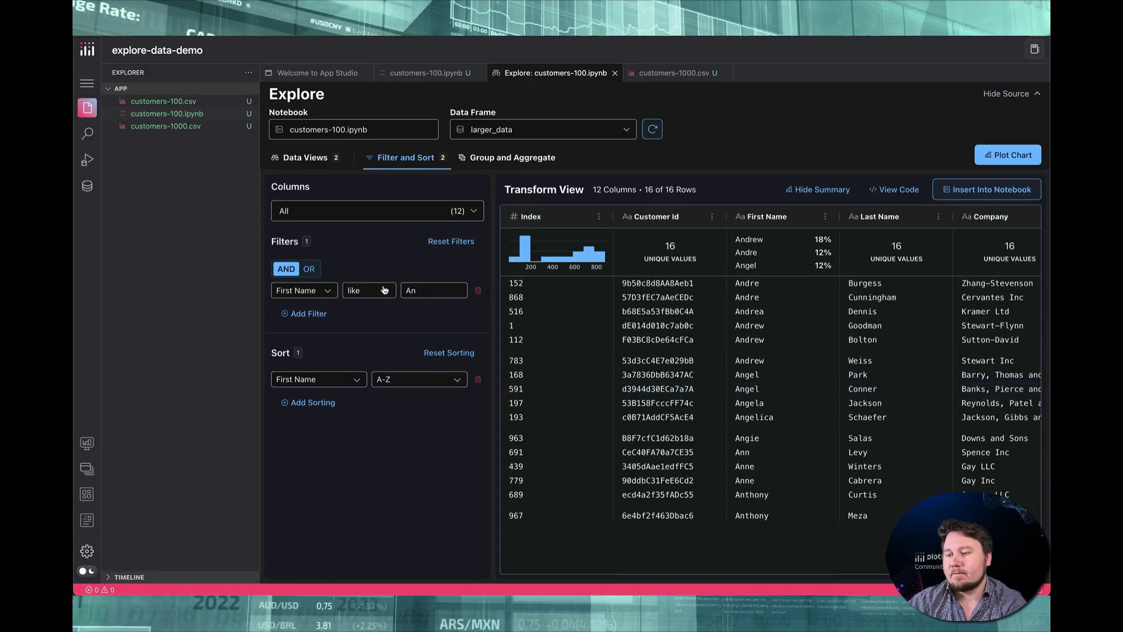
Try filtering First Name with the == operator against one full first name
{"action": "left_click", "coordinate": [385, 291]}
{"action": "left_click", "coordinate": [383, 314]}
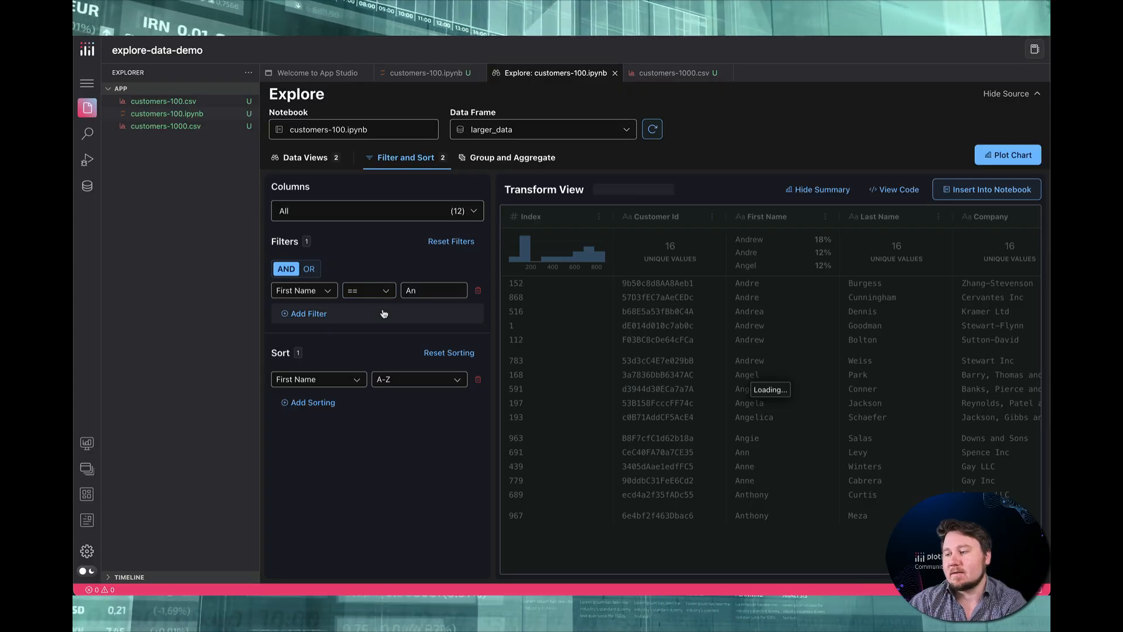
{"action": "left_click", "coordinate": [431, 289]}
{"action": "type", "text": "dre"}
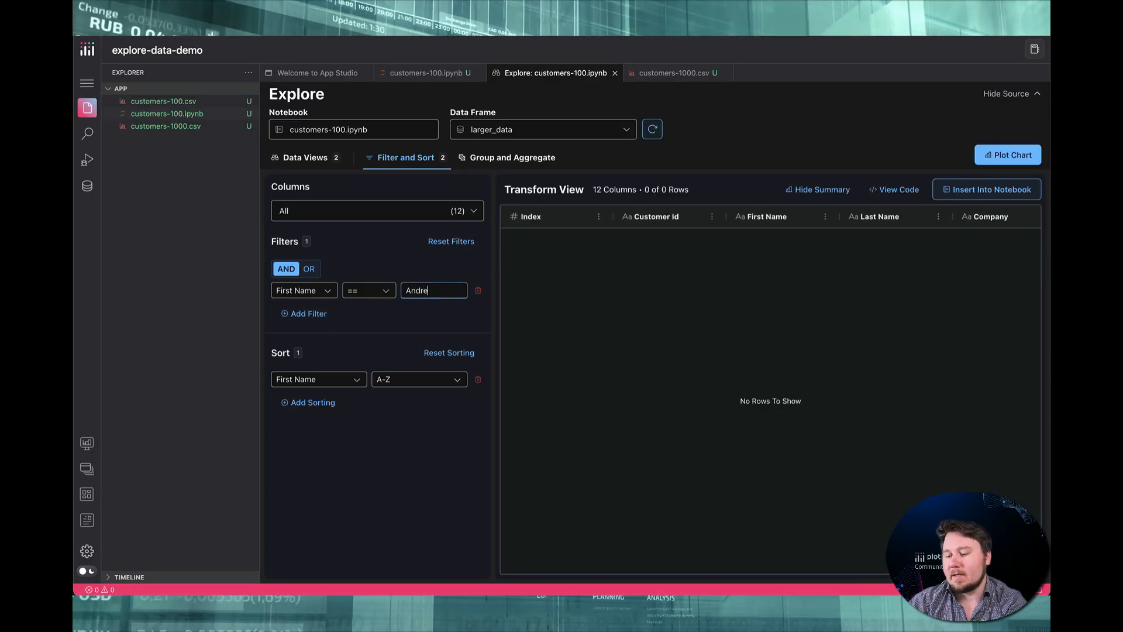
{"action": "type", "text": "w"}
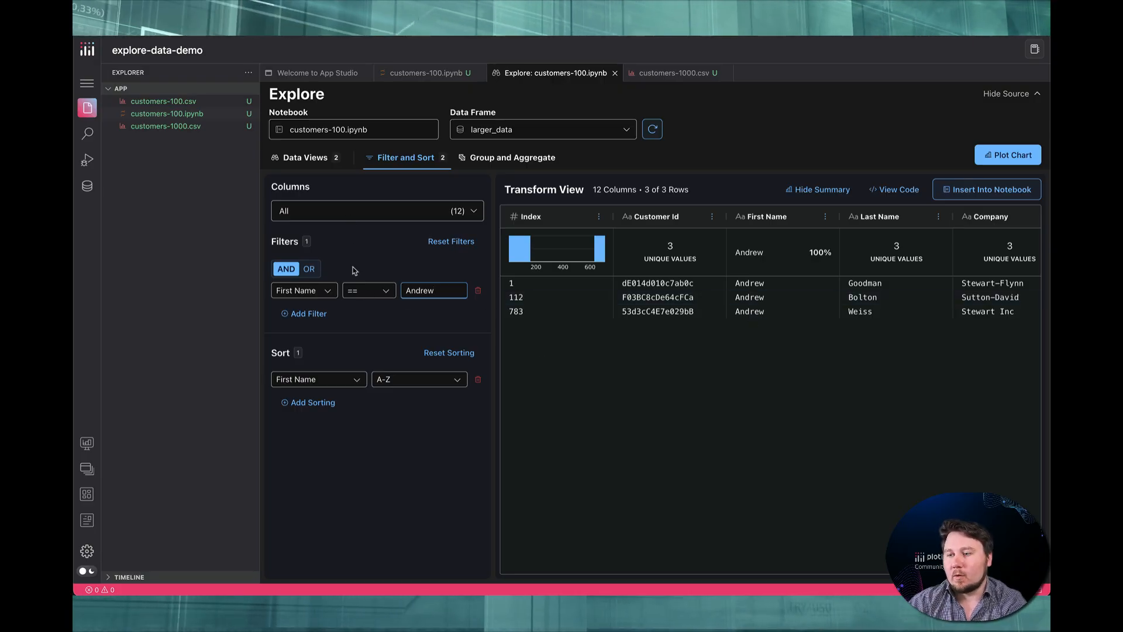
{"action": "left_click", "coordinate": [512, 163]}
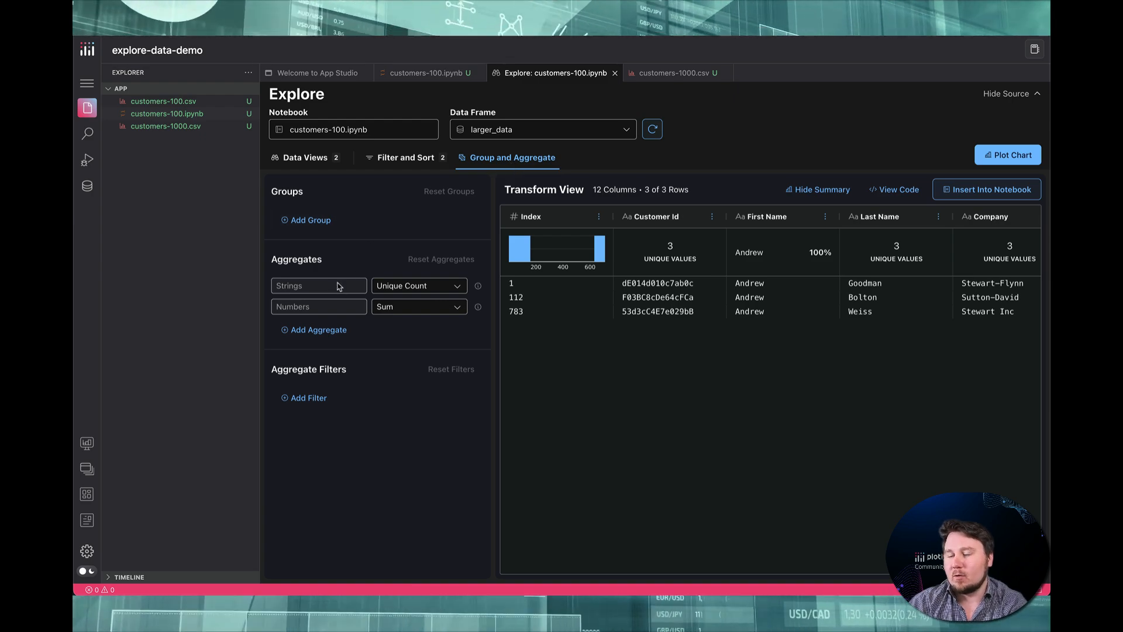
{"action": "left_click", "coordinate": [403, 162]}
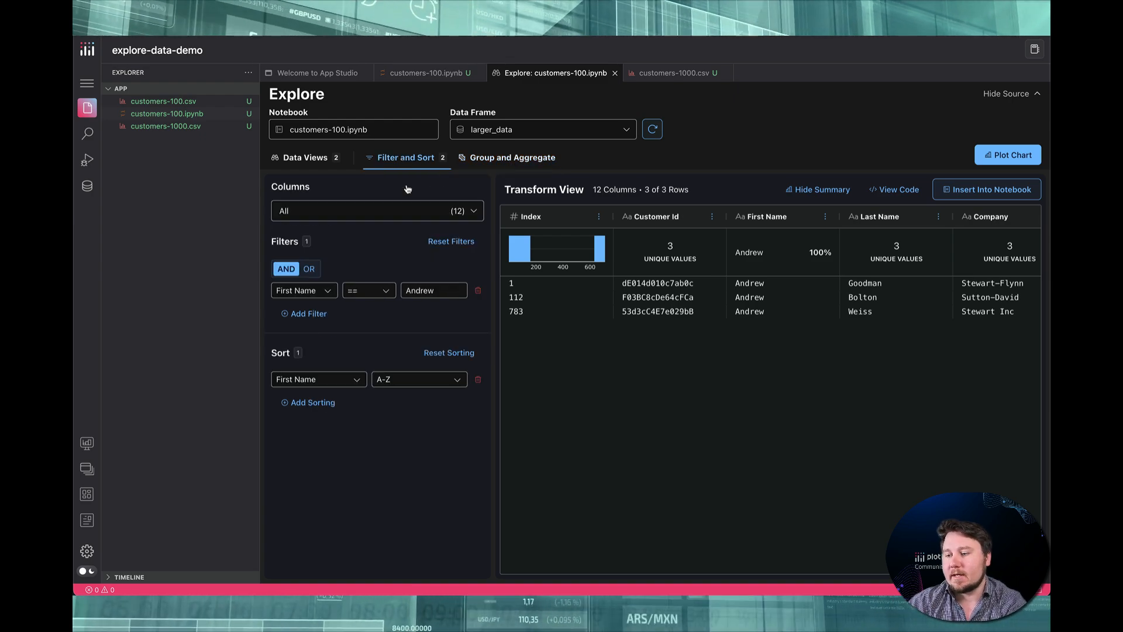
Set the First Name filter to the like operator with the value "An"
{"action": "left_click", "coordinate": [377, 291]}
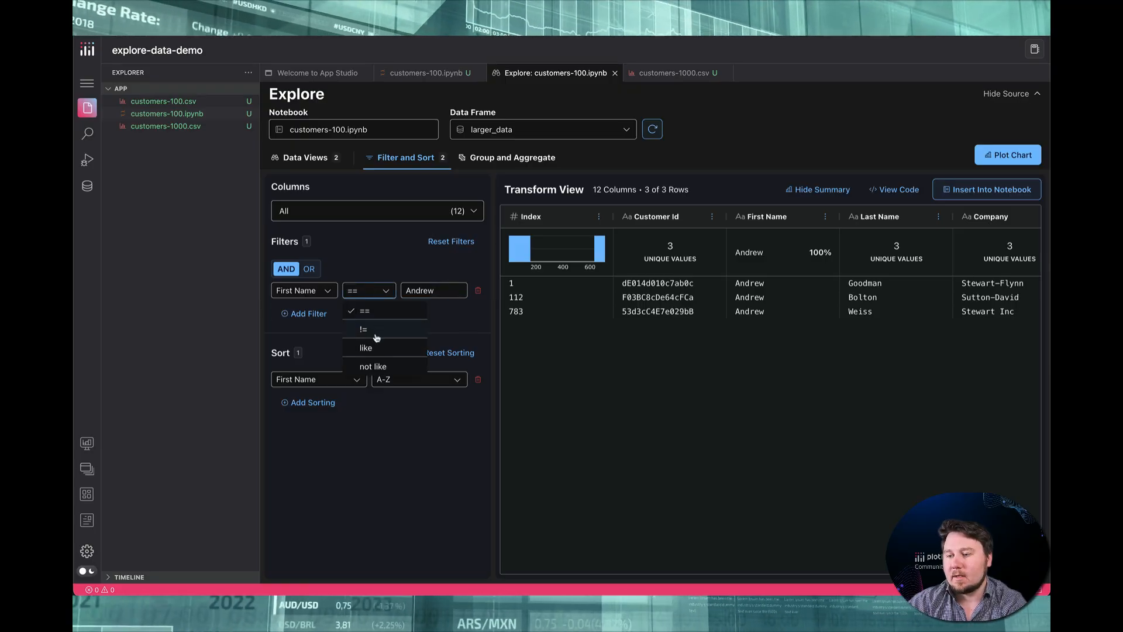
{"action": "left_click", "coordinate": [377, 347]}
{"action": "left_click_drag", "start_coordinate": [446, 292], "coordinate": [416, 291]}
{"action": "key", "text": "BackSpace"}
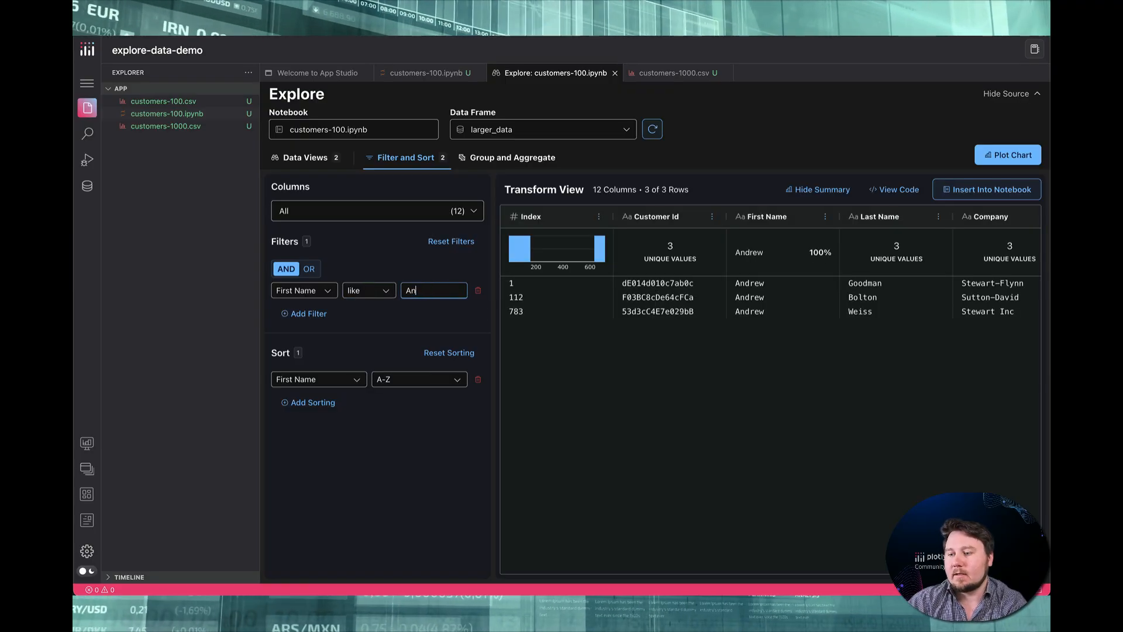
Group the filtered larger_data by First Name, keeping the default aggregates
{"action": "left_click", "coordinate": [515, 157]}
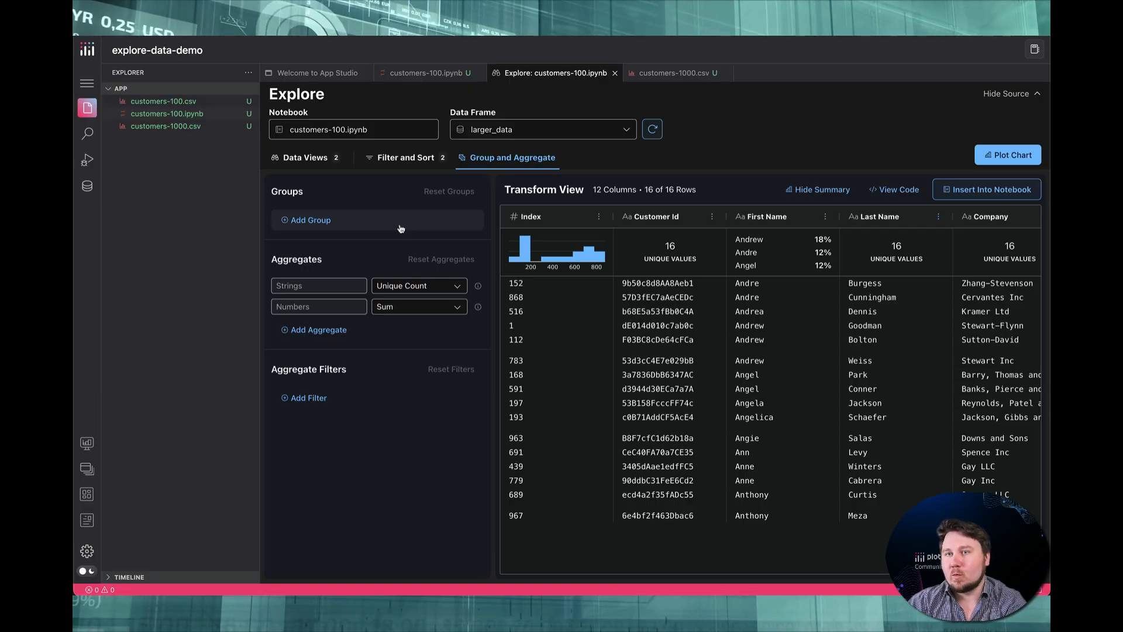
{"action": "left_click", "coordinate": [401, 228]}
{"action": "left_click", "coordinate": [389, 224]}
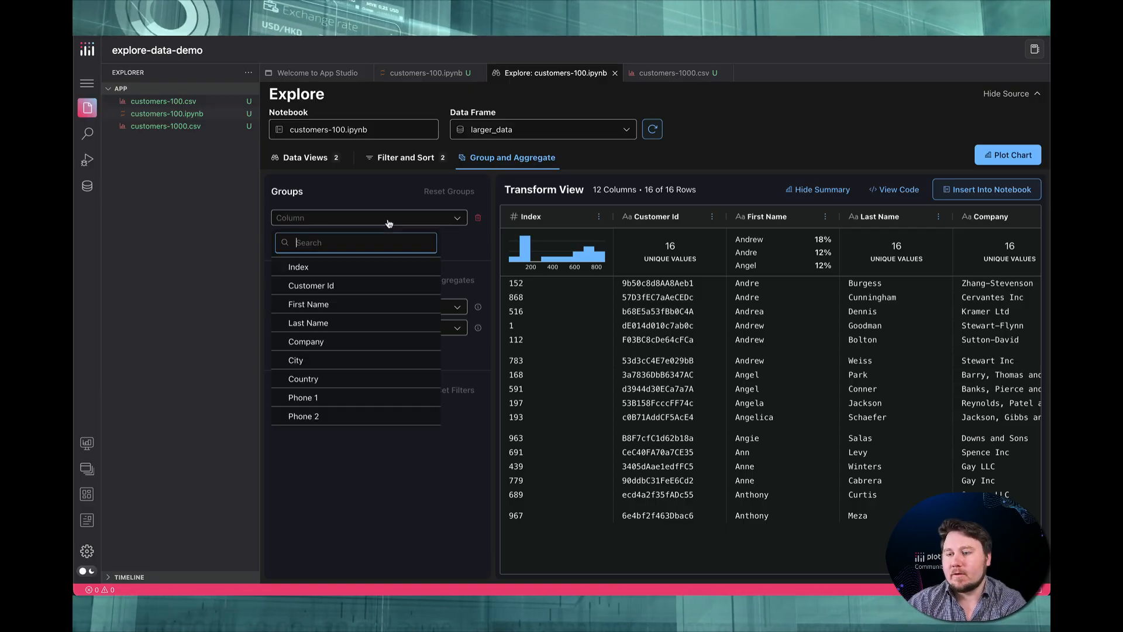
{"action": "left_click", "coordinate": [371, 305]}
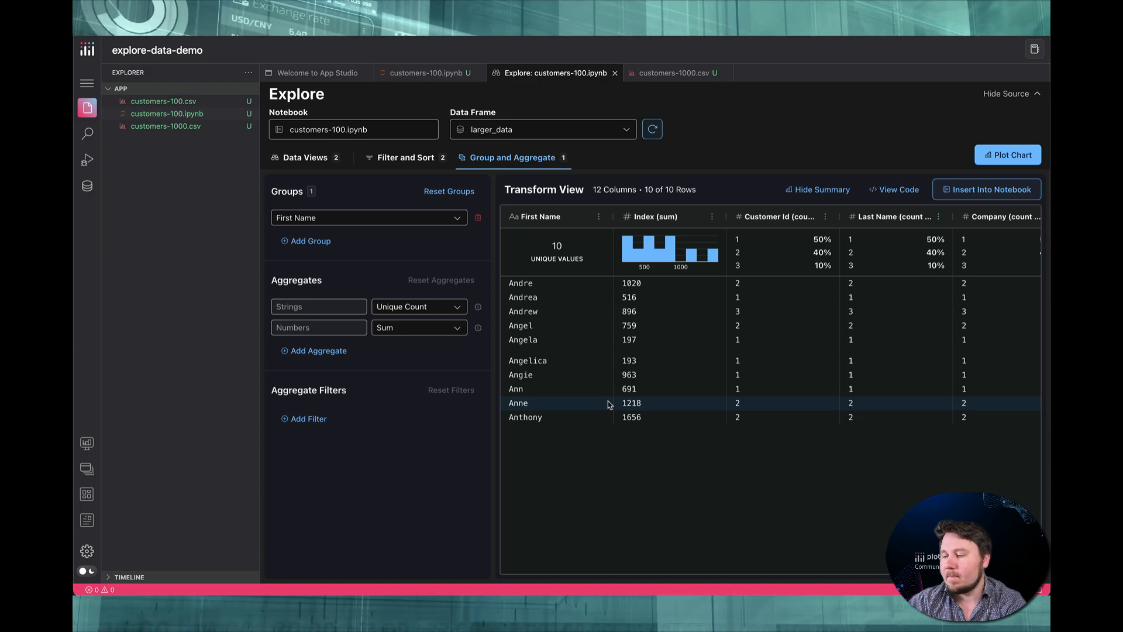
{"action": "left_click", "coordinate": [406, 220]}
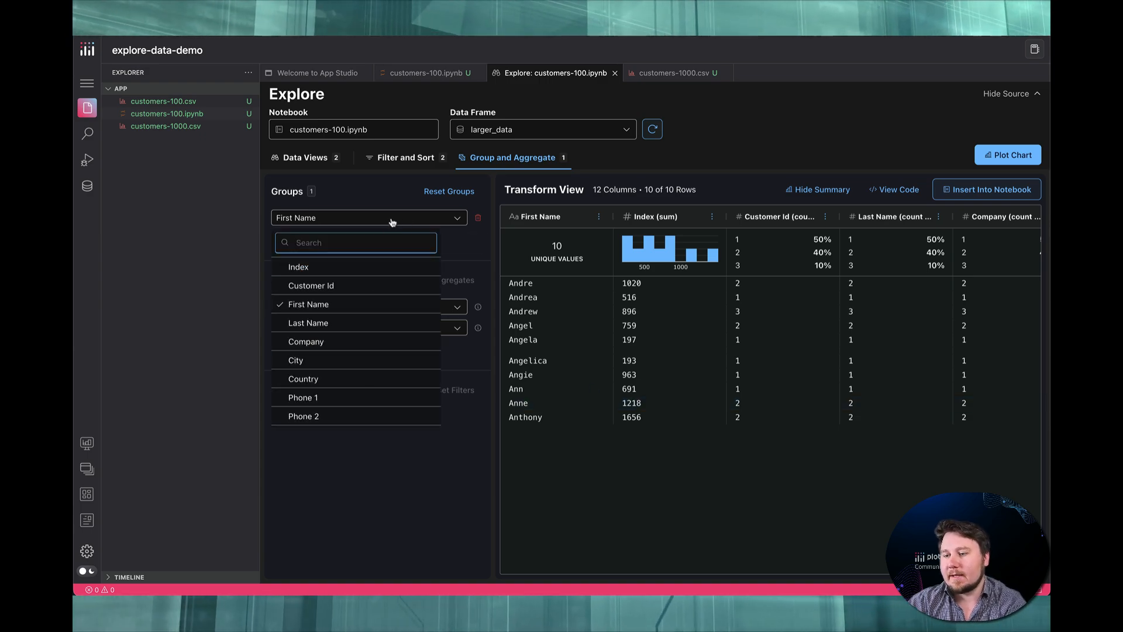
{"action": "left_click", "coordinate": [392, 222]}
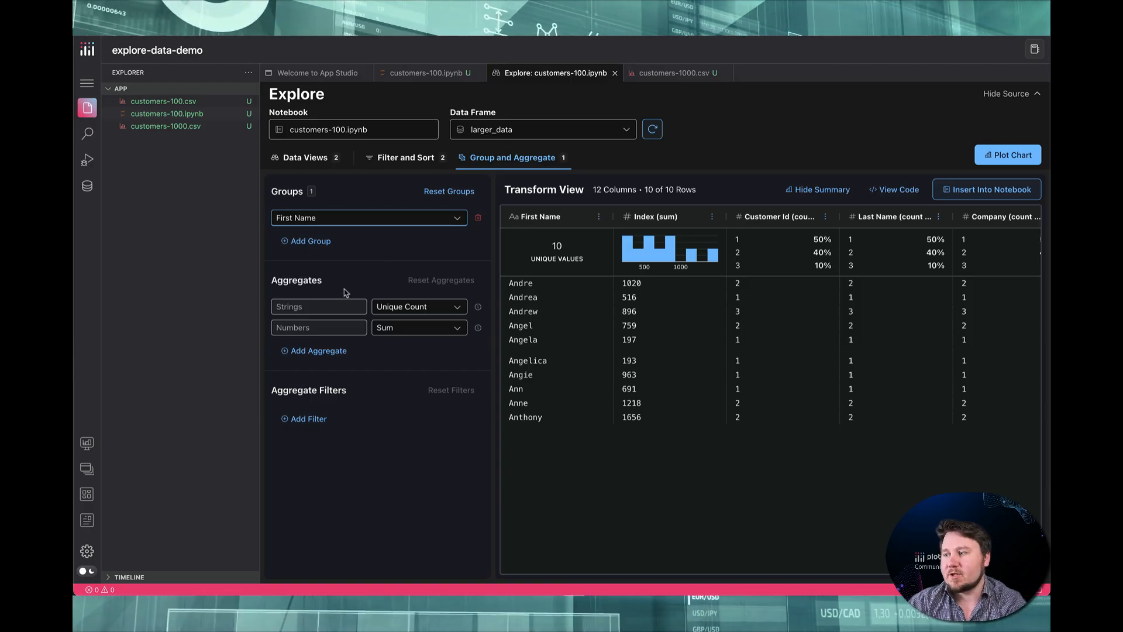
Review the generated transform code for the grouped larger_data and insert it into the notebook
{"action": "left_click", "coordinate": [965, 199]}
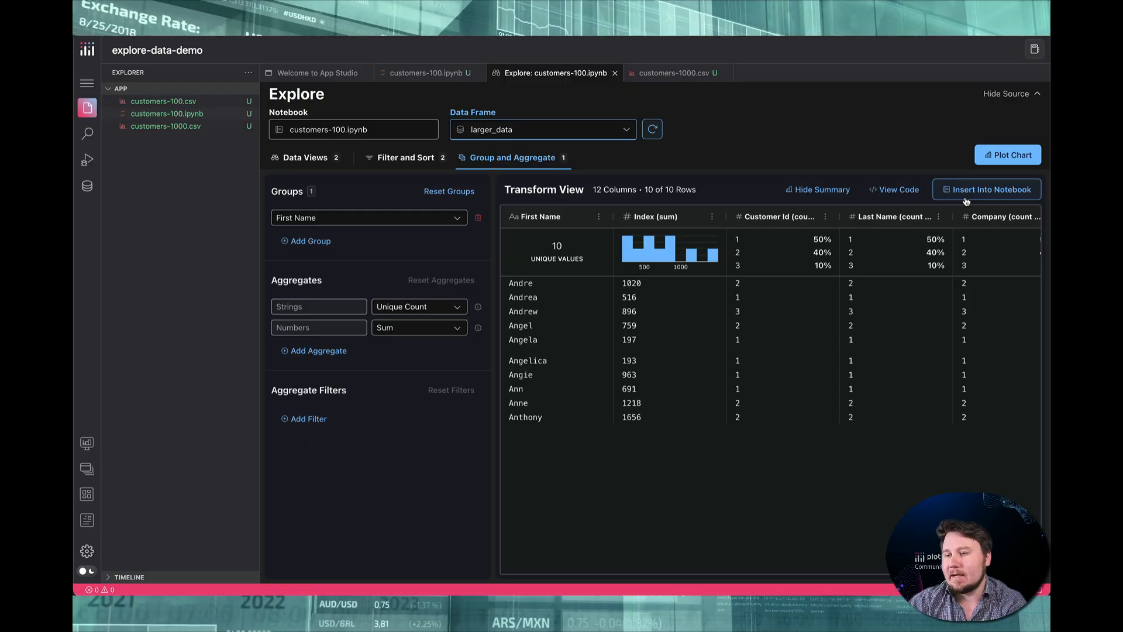
{"action": "left_click", "coordinate": [902, 194]}
{"action": "scroll", "coordinate": [841, 367], "scroll_direction": "down", "scroll_amount": 3}
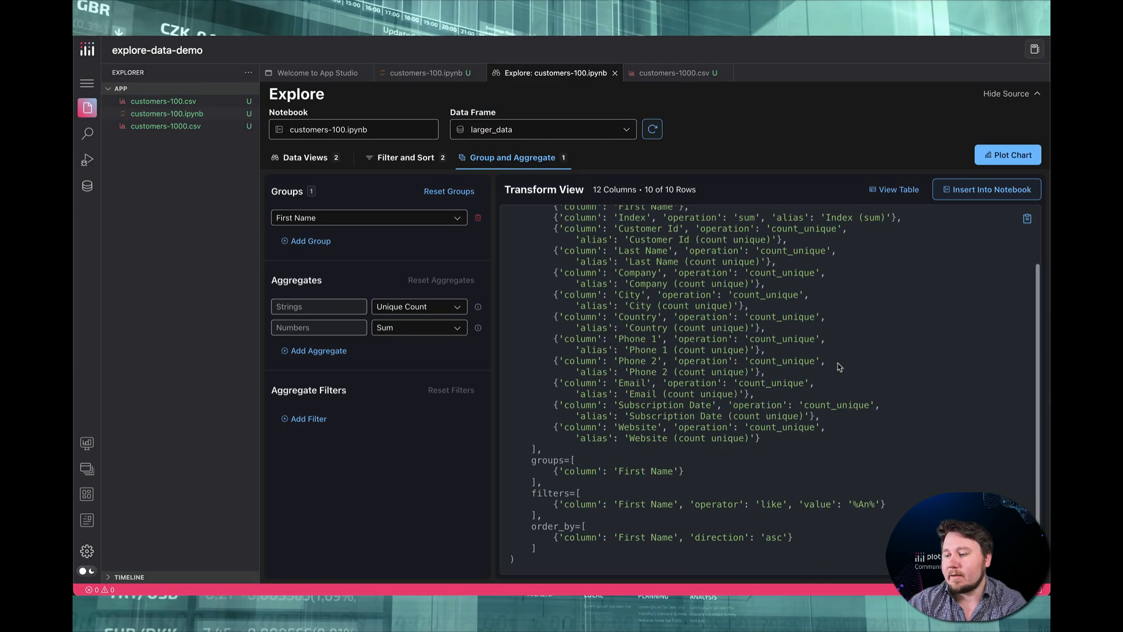
{"action": "scroll", "coordinate": [840, 368], "scroll_direction": "up", "scroll_amount": 3}
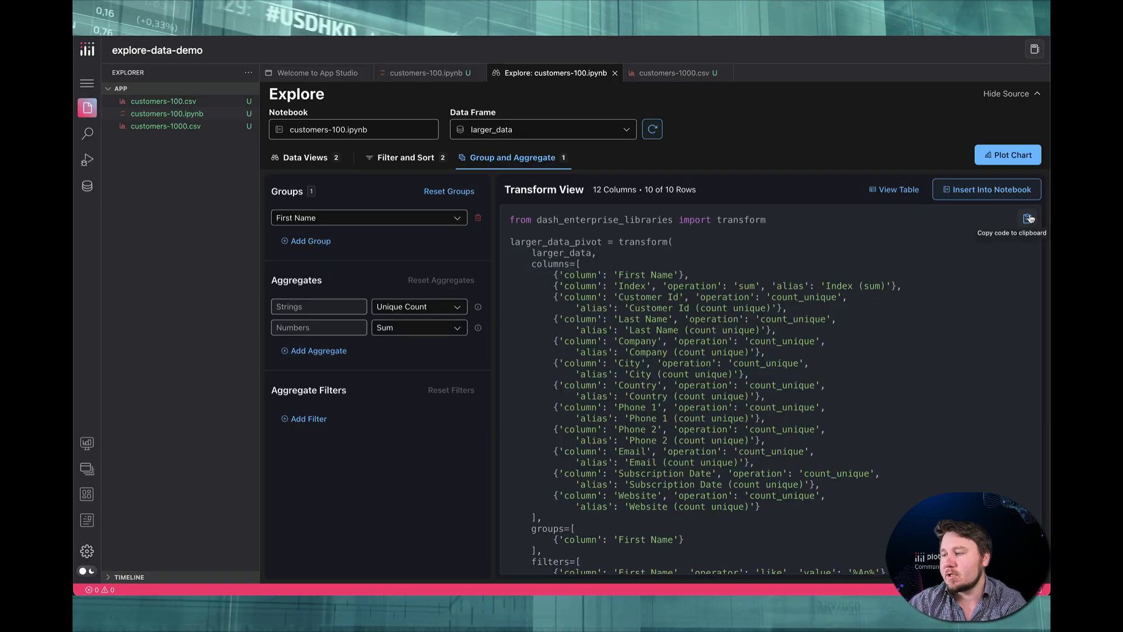
{"action": "left_click", "coordinate": [1009, 194]}
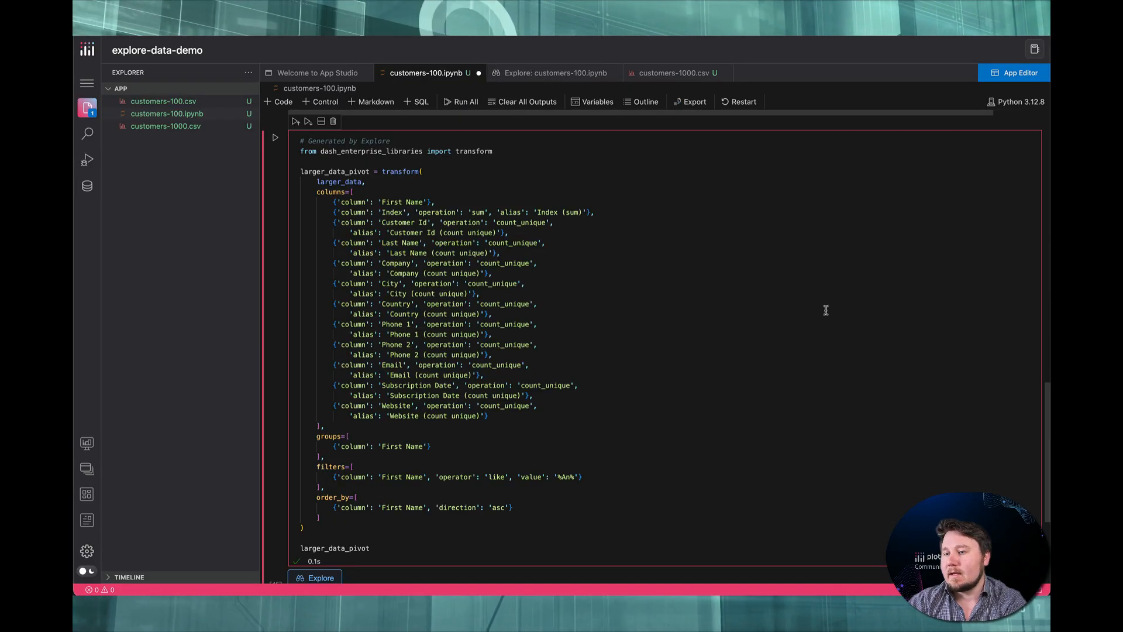